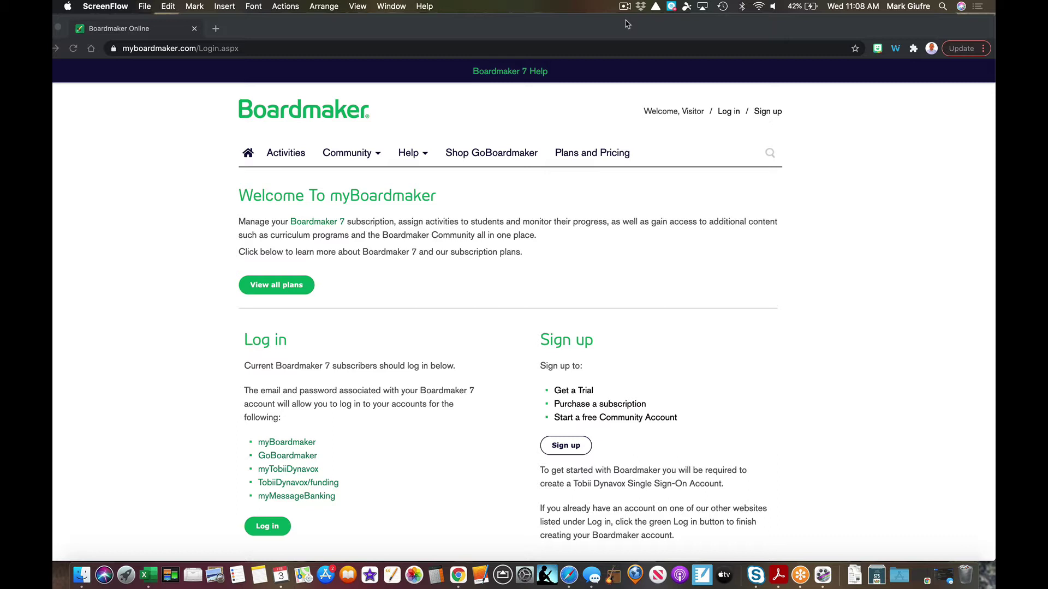
Log in to myBoardmaker with the saved account email and the account password
left_click(726, 111)
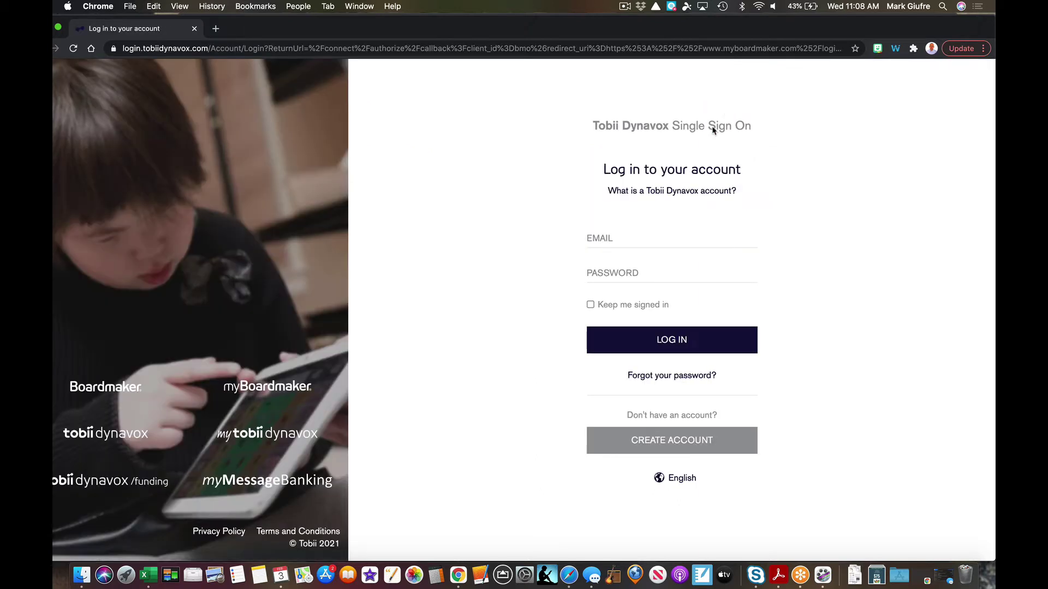
left_click(629, 238)
type("board")
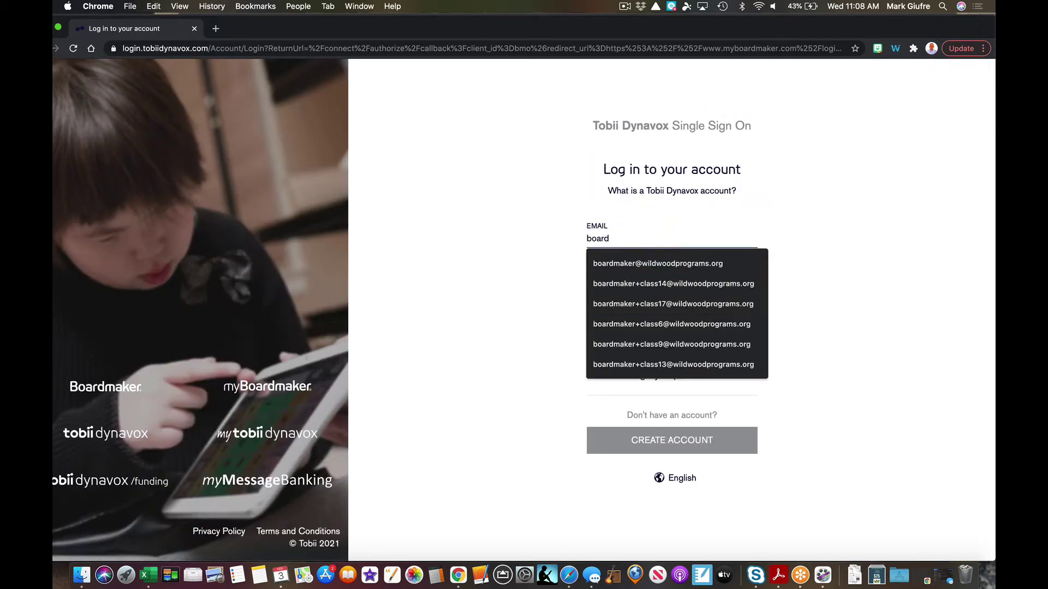
key("Down")
key("Return")
key("Tab")
type("****")
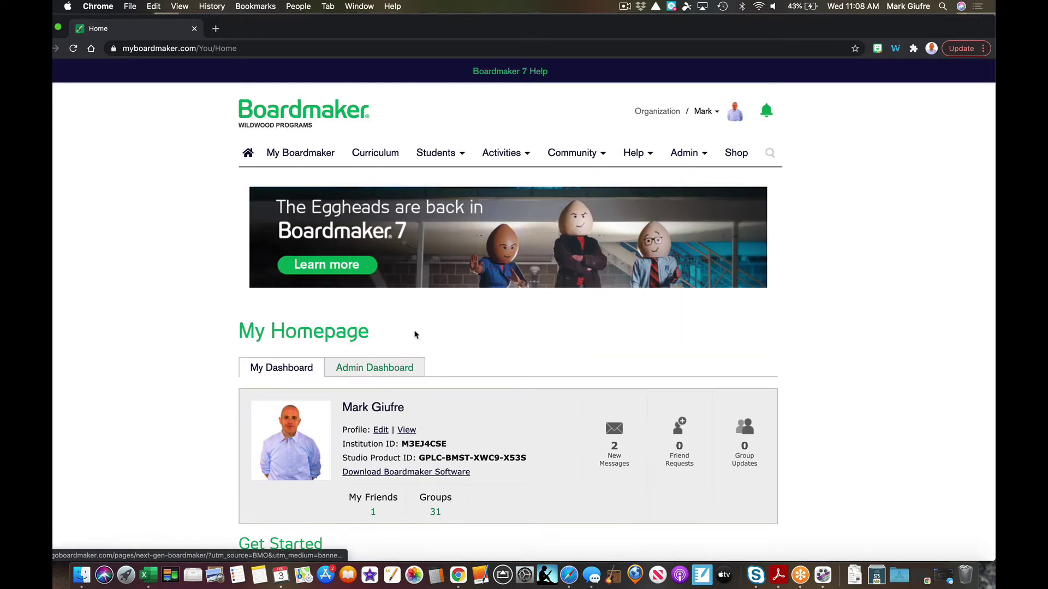
Go to My Boardmaker to list the 127 saved activities, newest first
left_click(321, 153)
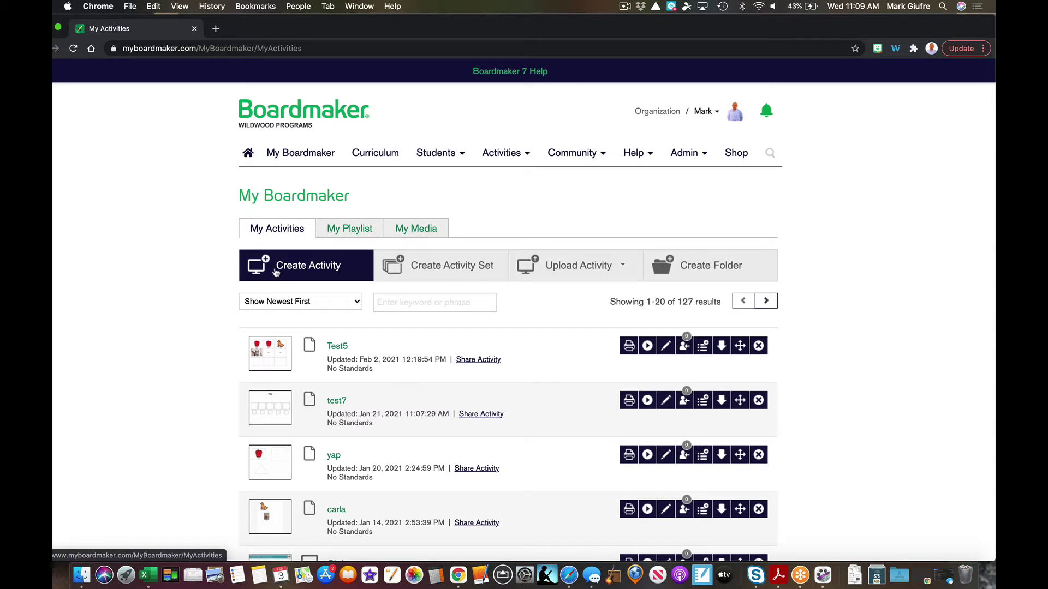
Launch Boardmaker 7 Editor with Create Activity to reach the New Activity template chooser
left_click(276, 271)
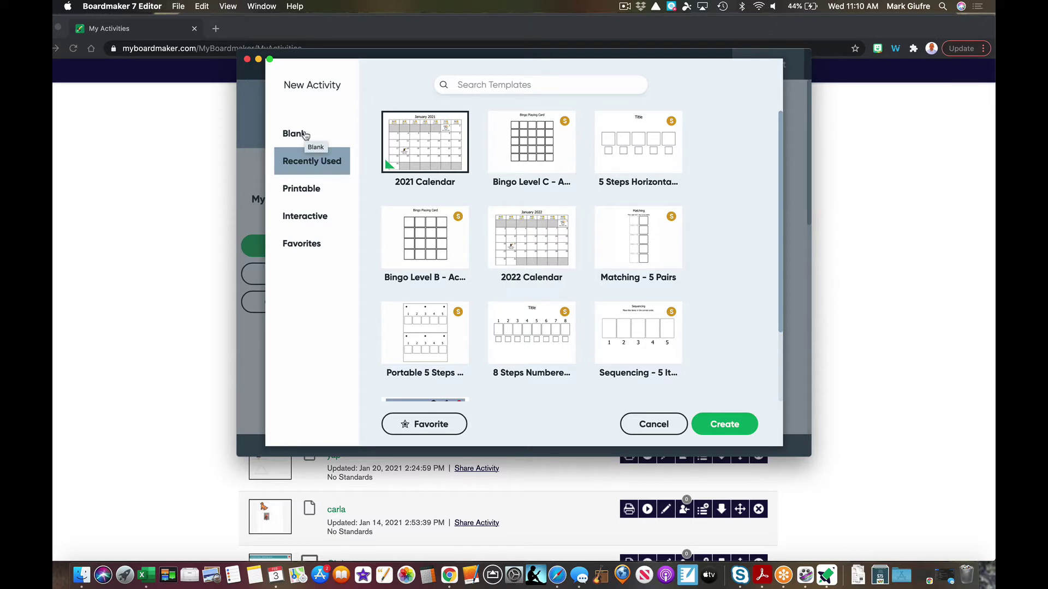
Browse the Blank and Printable templates, then switch to the Interactive templates
left_click(306, 135)
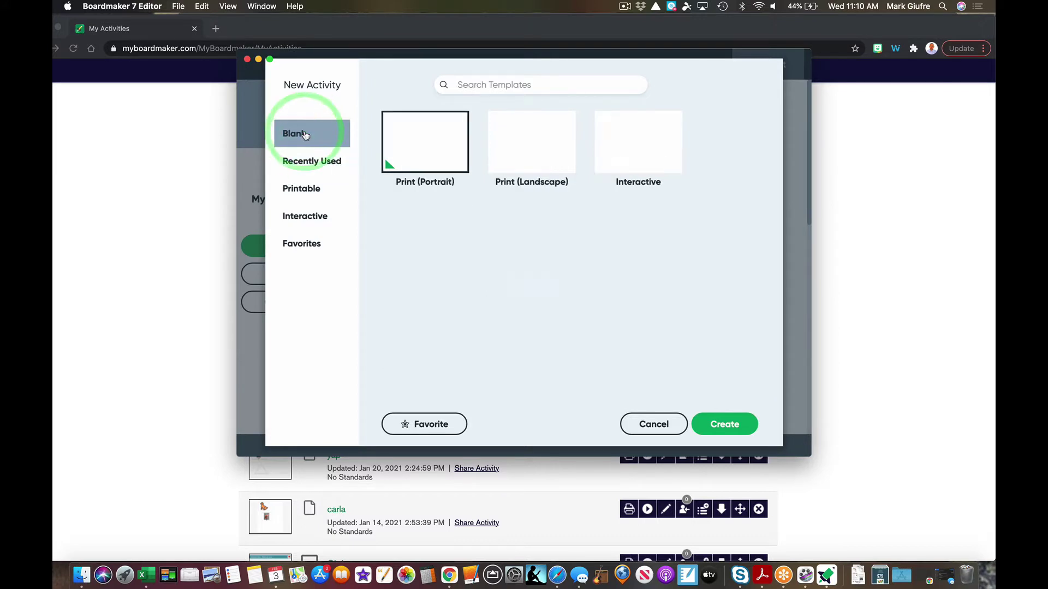
left_click(303, 190)
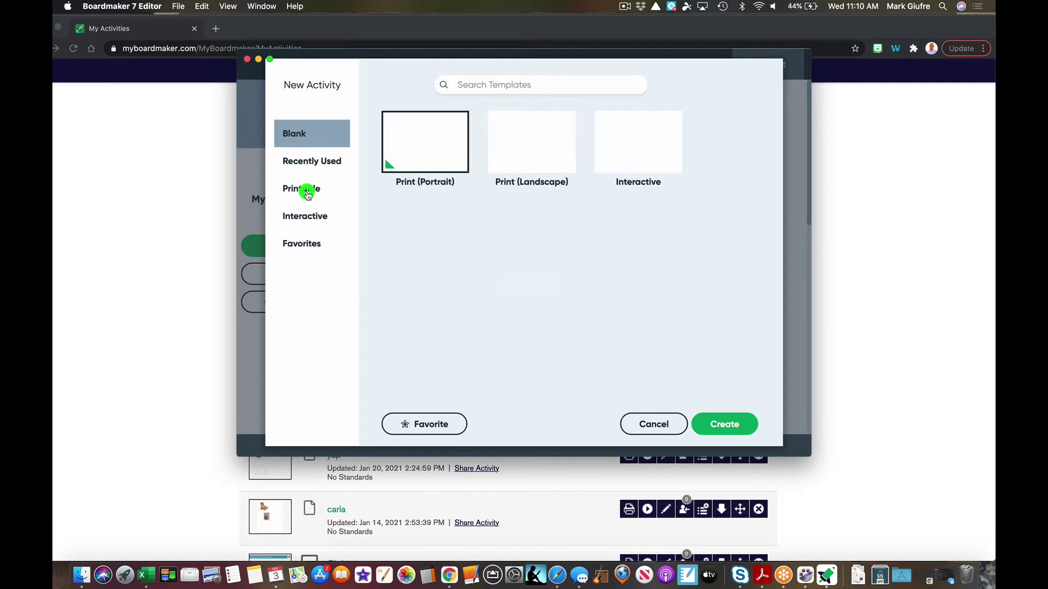
left_click(300, 227)
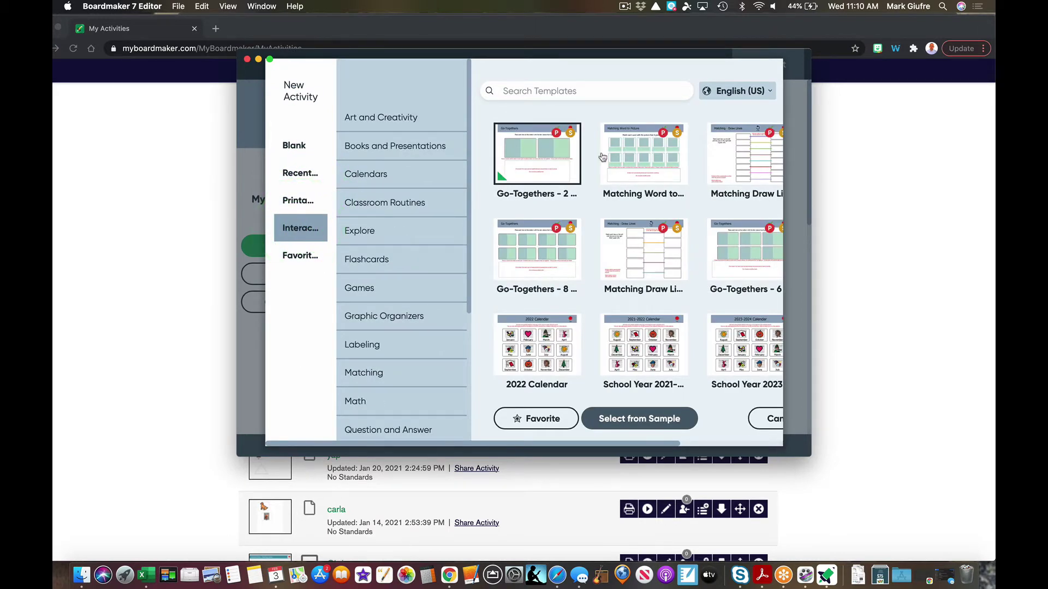
Move and maximize the template chooser, then scroll through the Interactive subcategories
left_click_drag(409, 54, 337, 54)
double_click(336, 54)
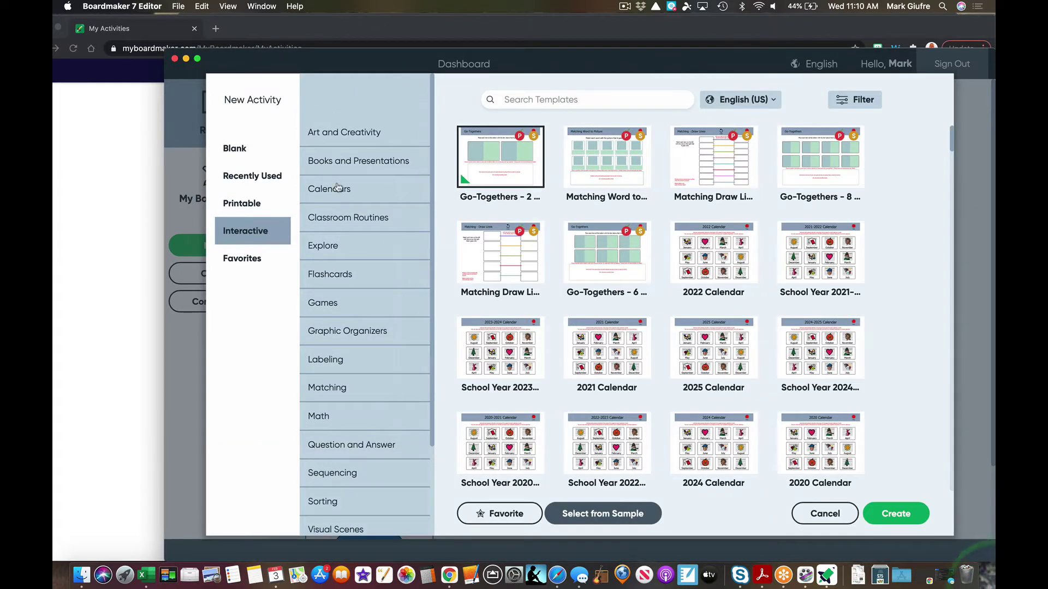
scroll(338, 187, "down", 3)
scroll(337, 187, "up", 3)
scroll(338, 187, "down", 3)
scroll(338, 187, "up", 3)
scroll(338, 188, "down", 3)
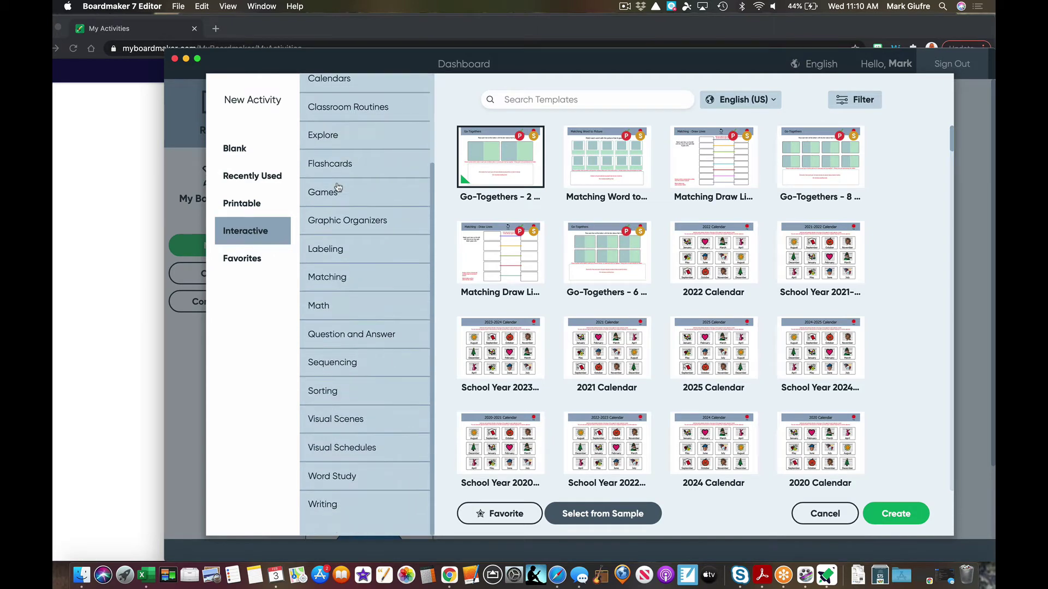
left_click(597, 102)
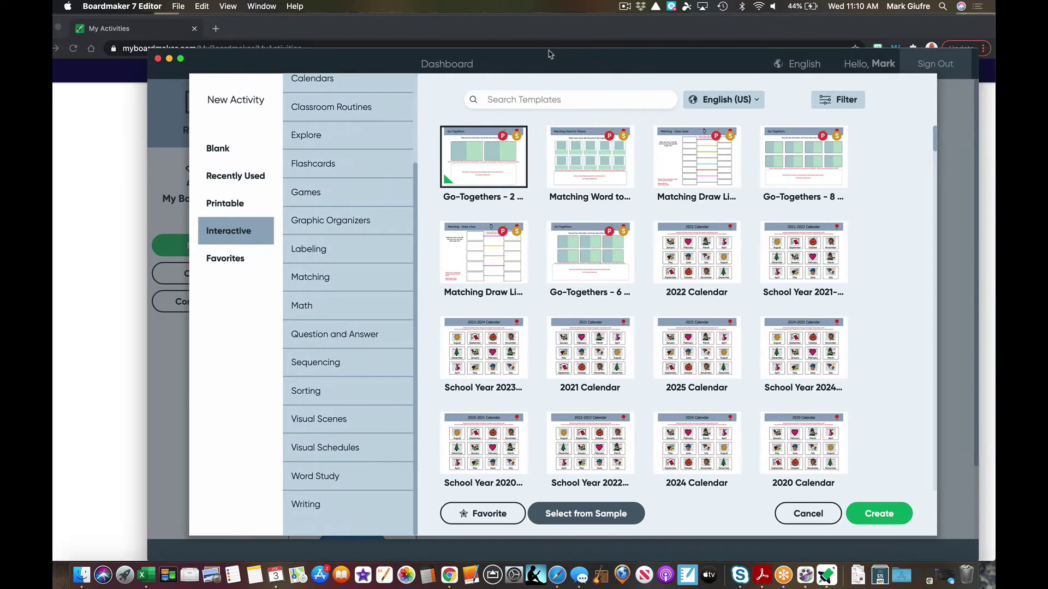
left_click(565, 41)
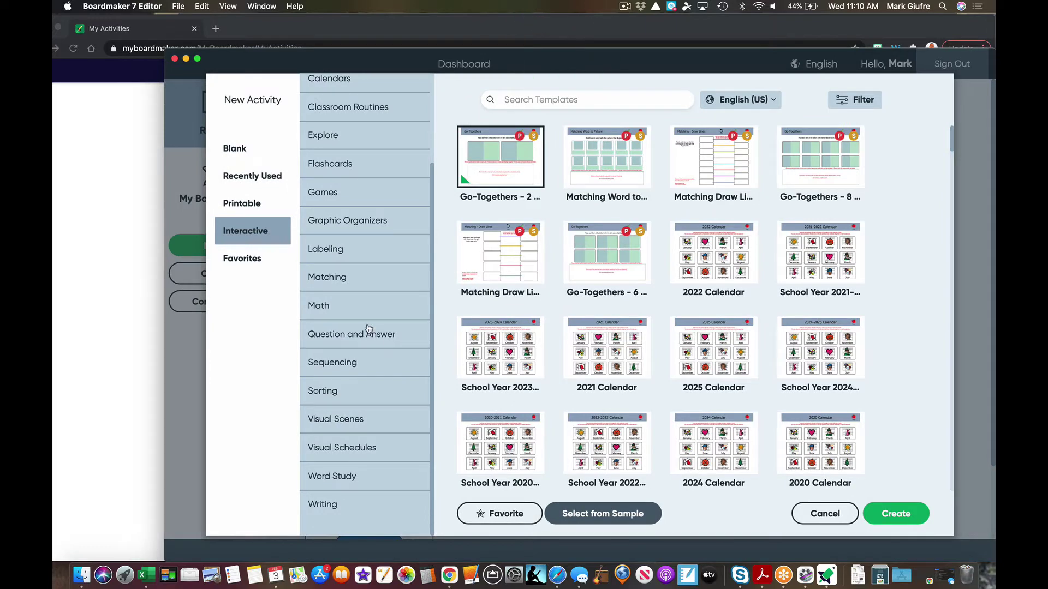
Create an activity from the Sorting template '2 Groups 10 Items'
left_click(325, 393)
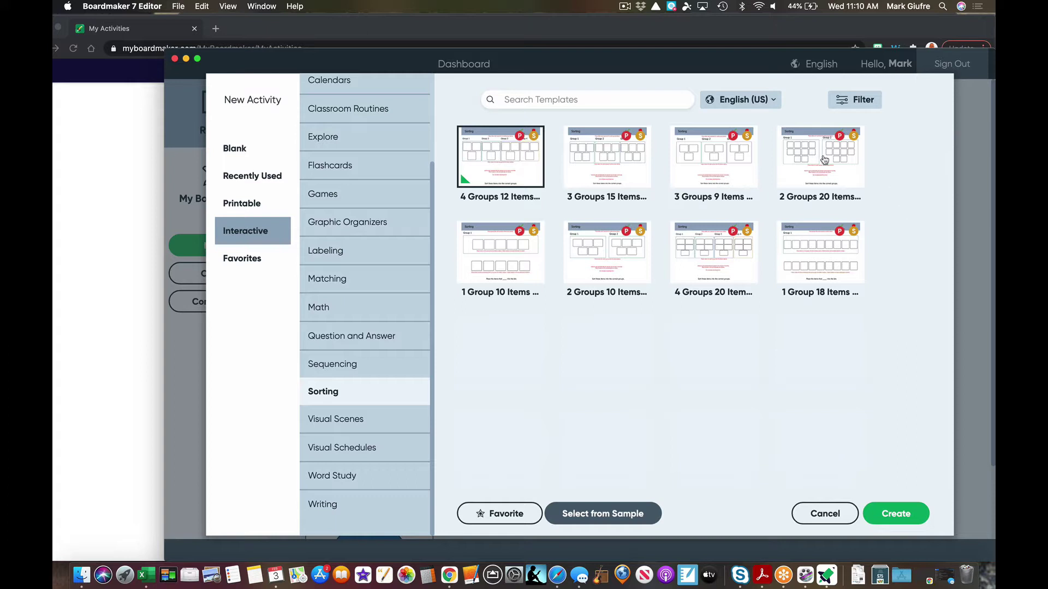
left_click(618, 270)
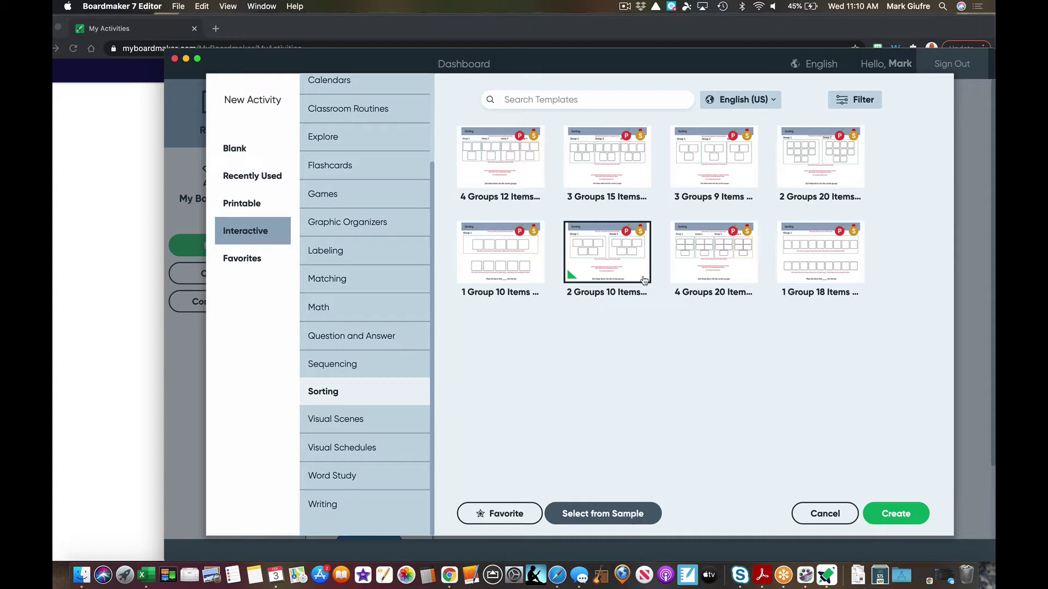
left_click(907, 513)
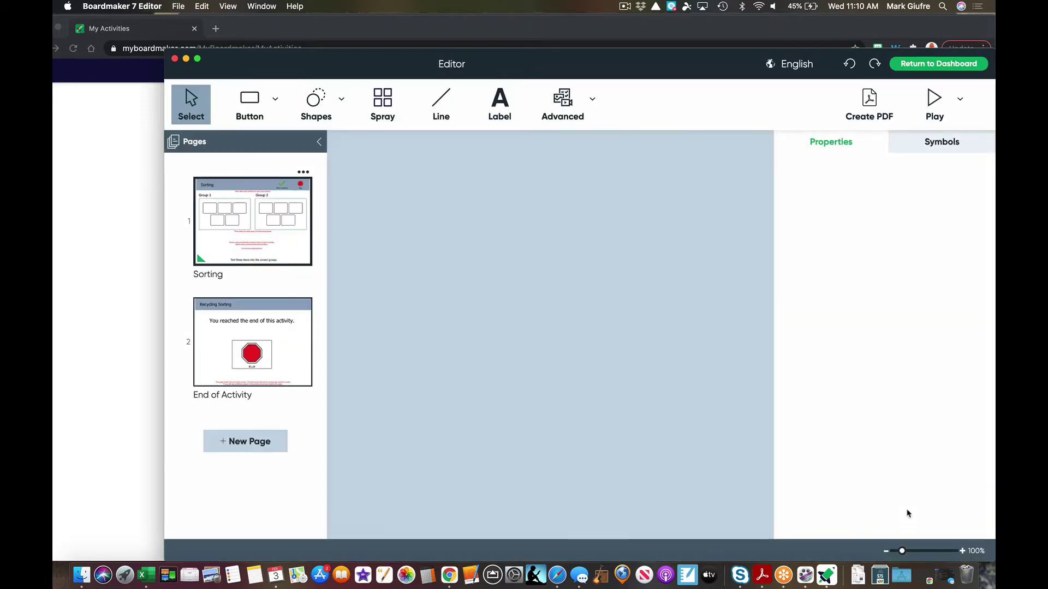
Move and resize the editor window so the whole Sorting page is visible
left_click_drag(420, 55, 321, 12)
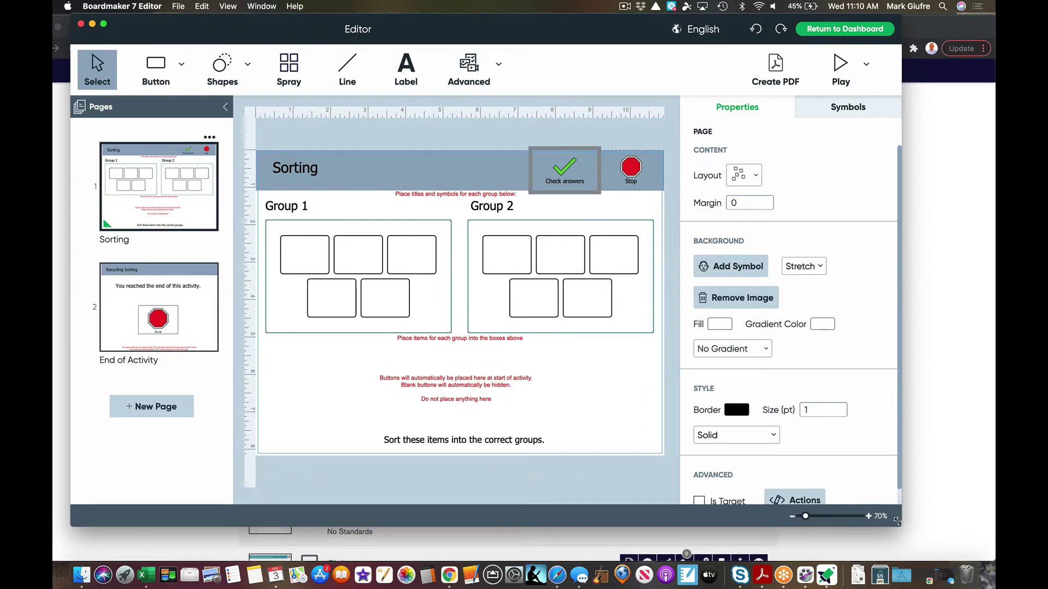
left_click_drag(901, 526, 980, 558)
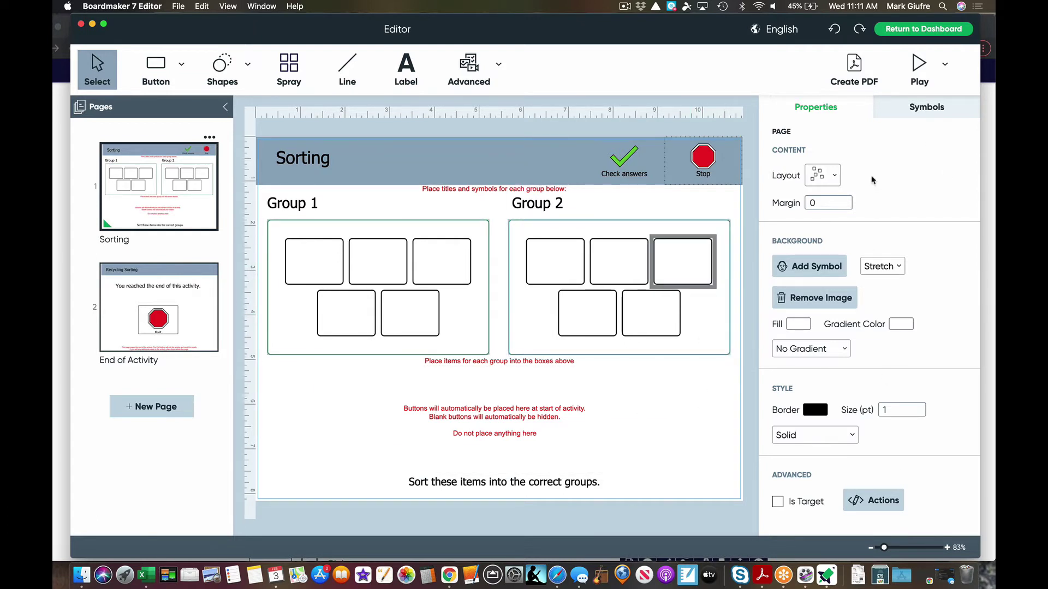
left_click_drag(568, 30, 560, 30)
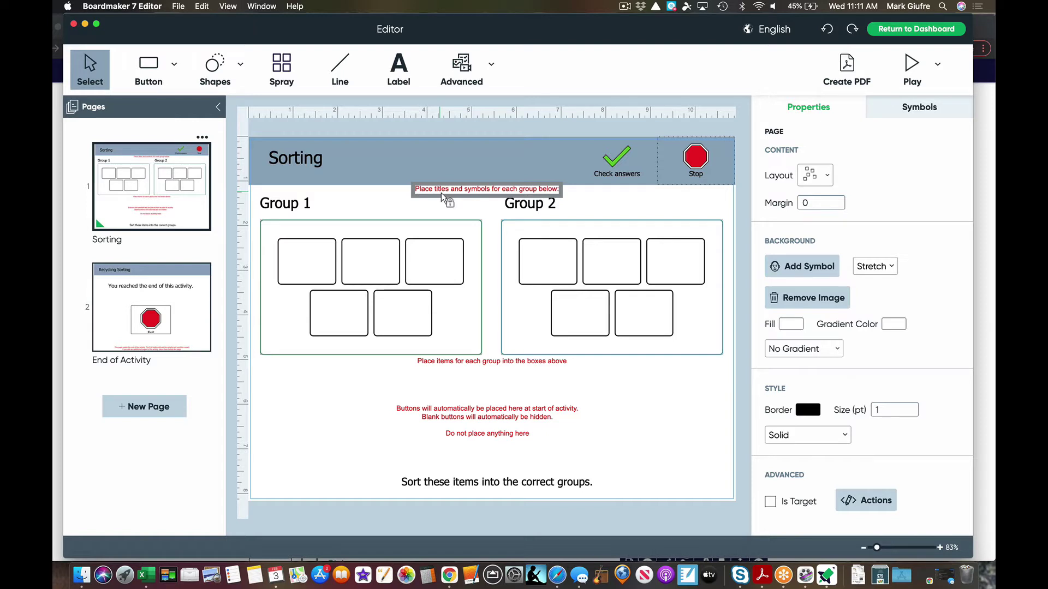
Inspect the Group 1 and Group 2 titles and their item boxes
left_click(300, 202)
left_click(527, 207)
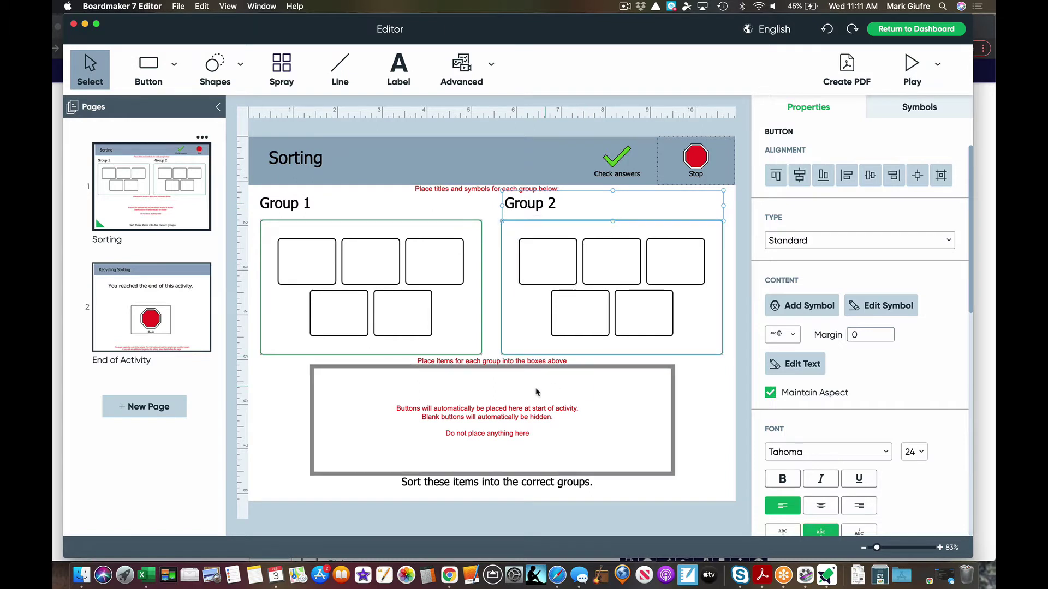
left_click(428, 278)
left_click(379, 273)
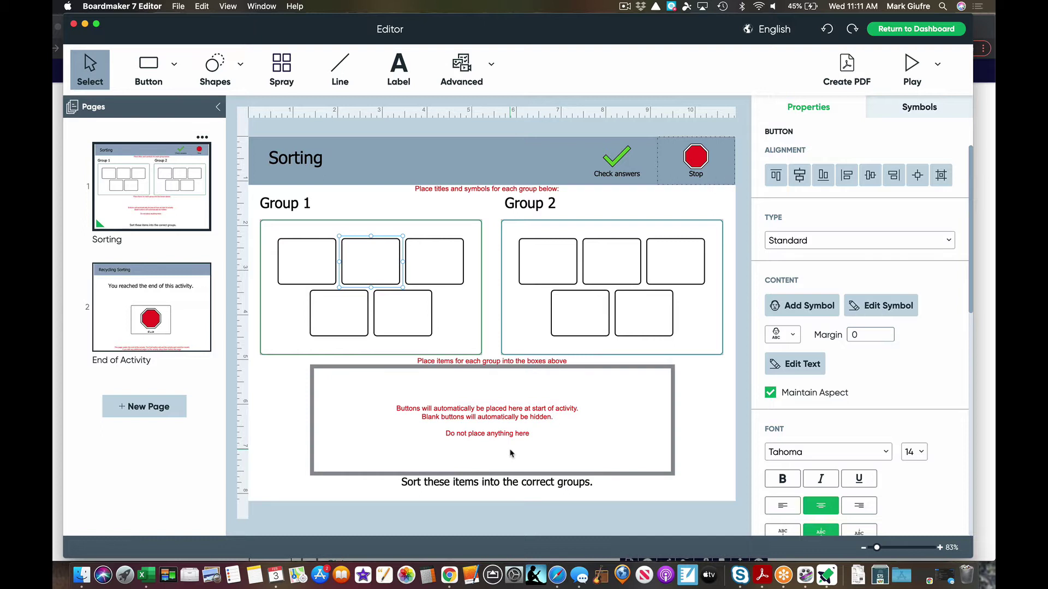
Change the Group 1 title to 'Fruits' and the Group 2 title to 'Vegetables'
left_click(316, 205)
double_click(308, 202)
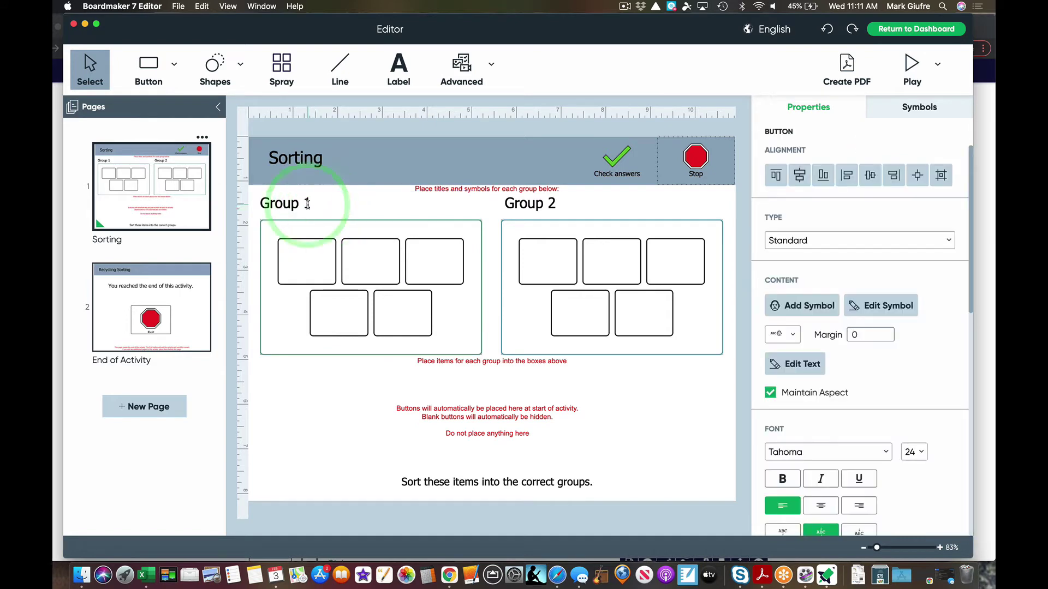
left_click_drag(311, 203, 258, 204)
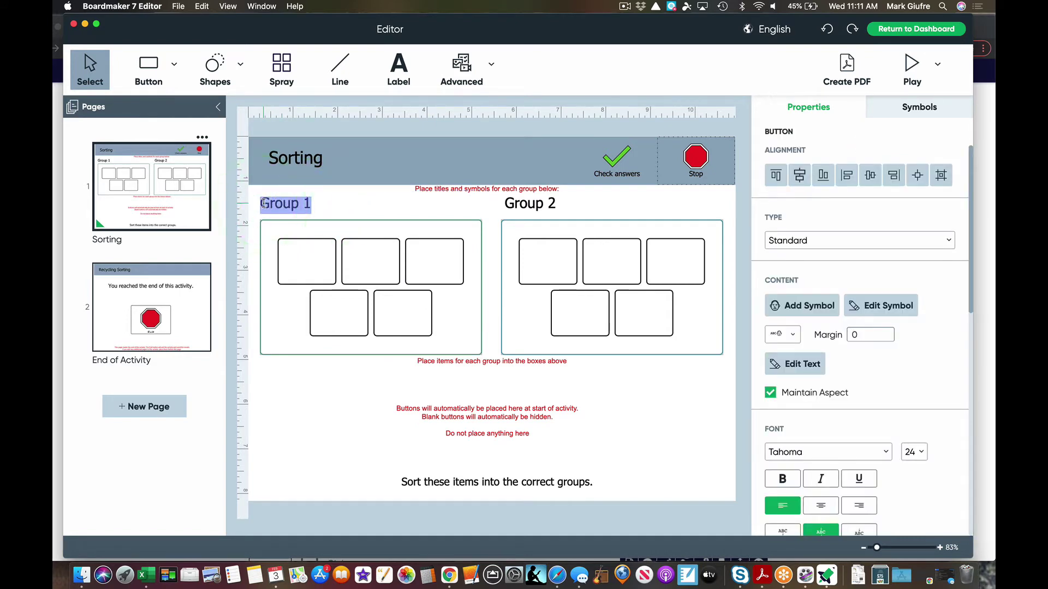
type("Fruits")
left_click(535, 206)
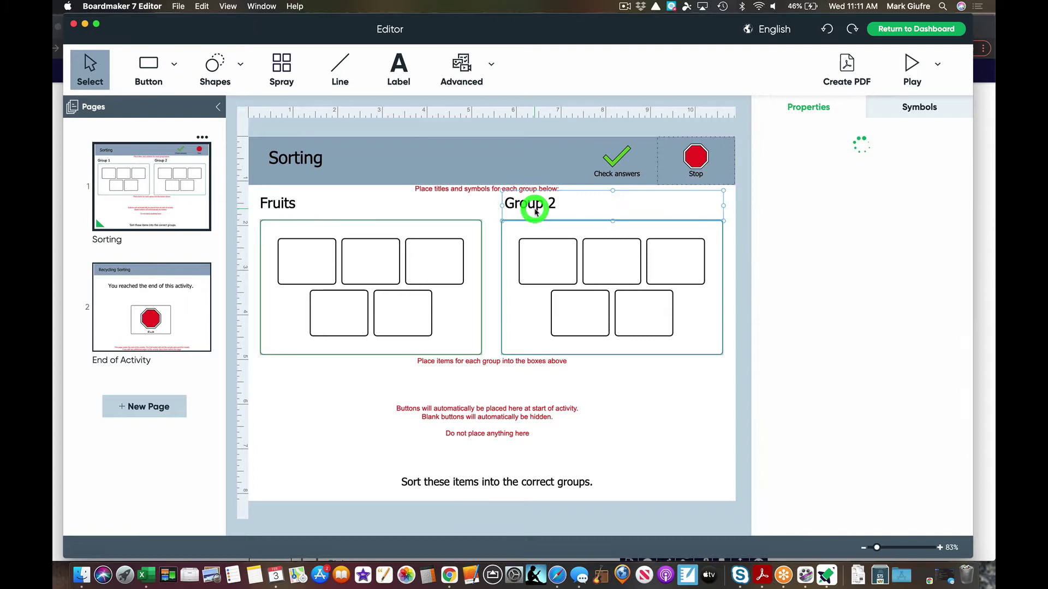
double_click(549, 203)
left_click_drag(557, 204, 504, 206)
type("V")
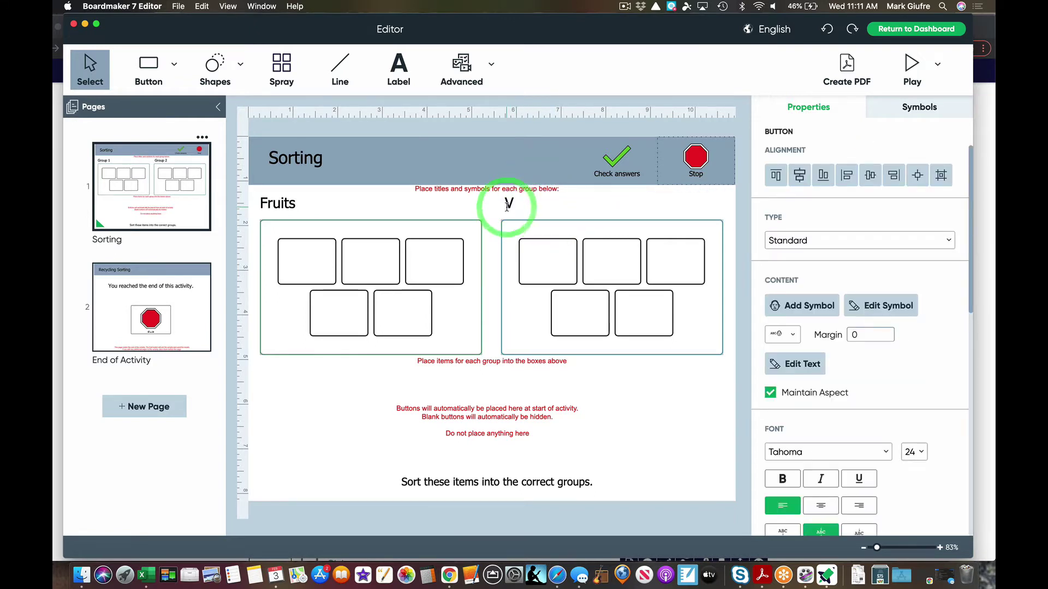
type("egetables")
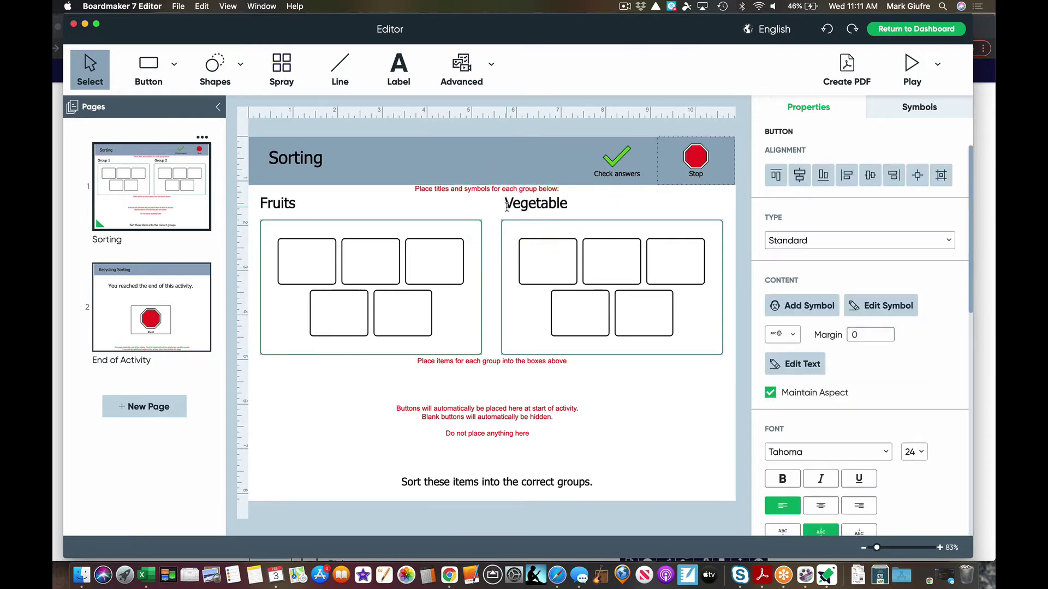
left_click(316, 260)
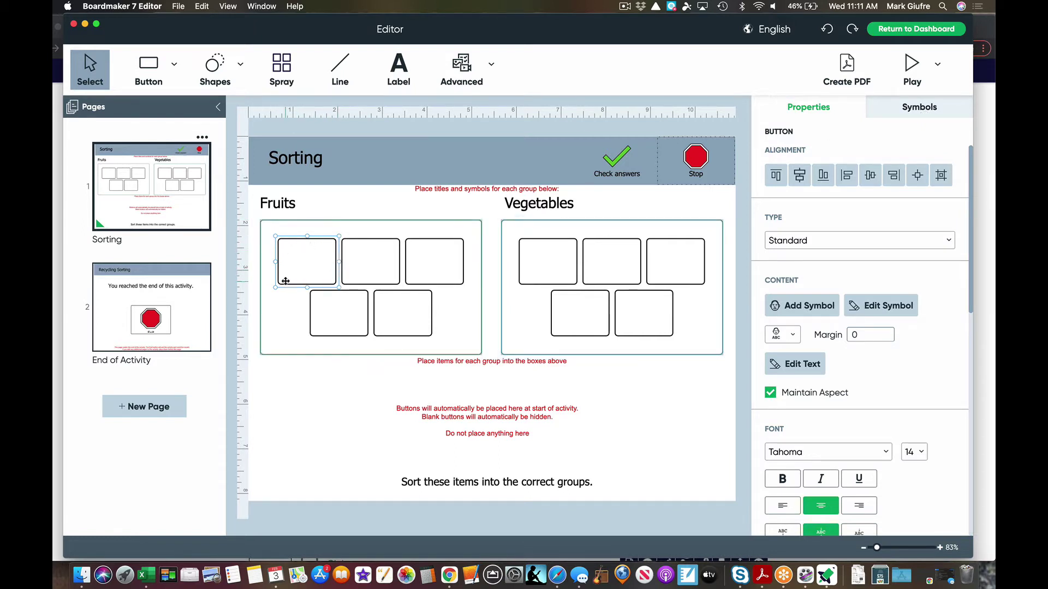
Label the first two Fruits boxes 'banana' and 'apple', using a banana symbol and a web apple photo
double_click(324, 275)
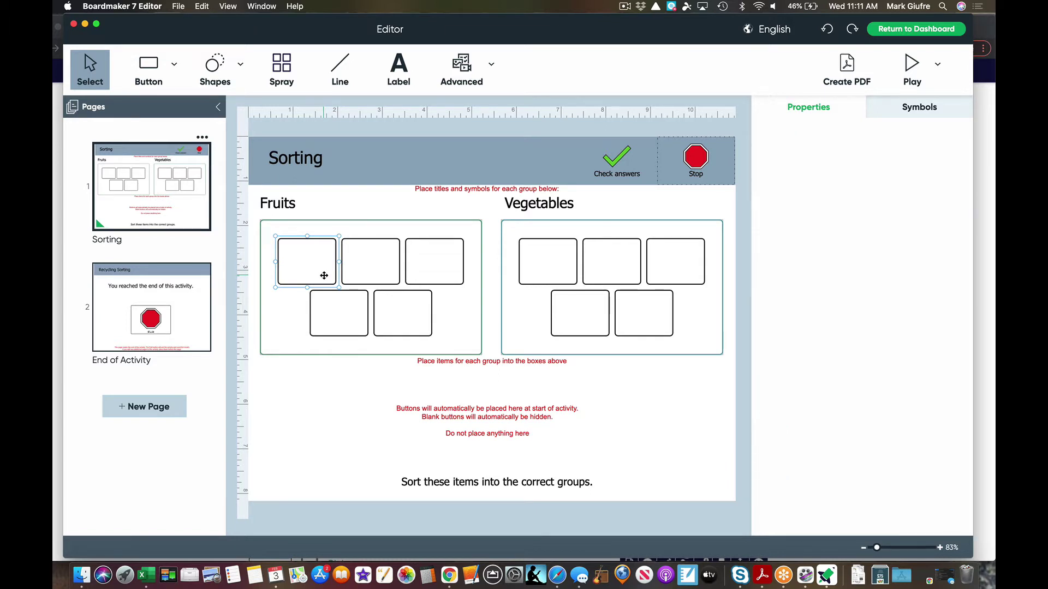
type("banana")
key("Return")
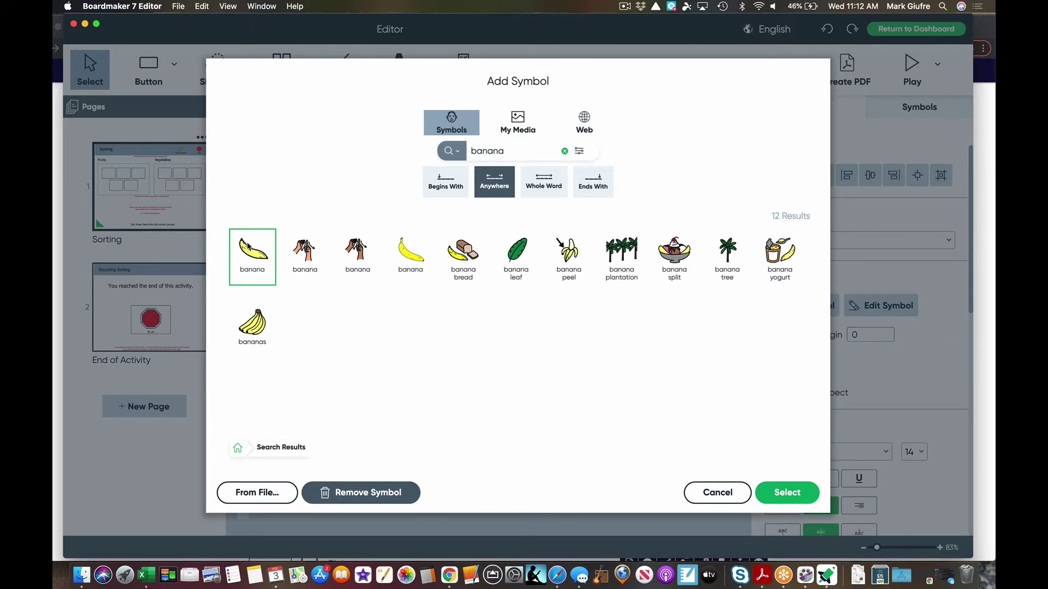
left_click(791, 496)
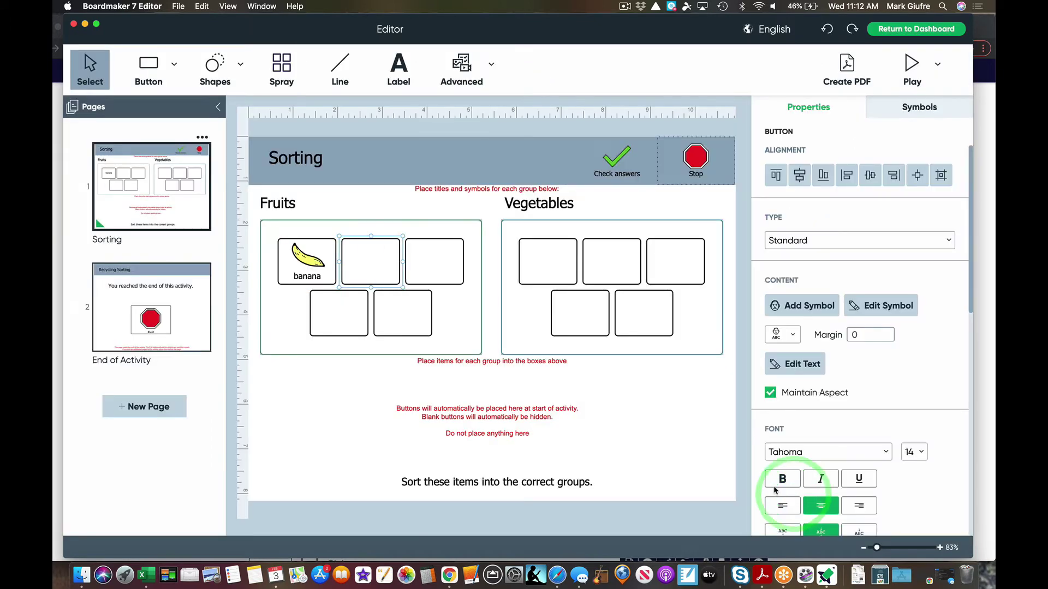
type("appl")
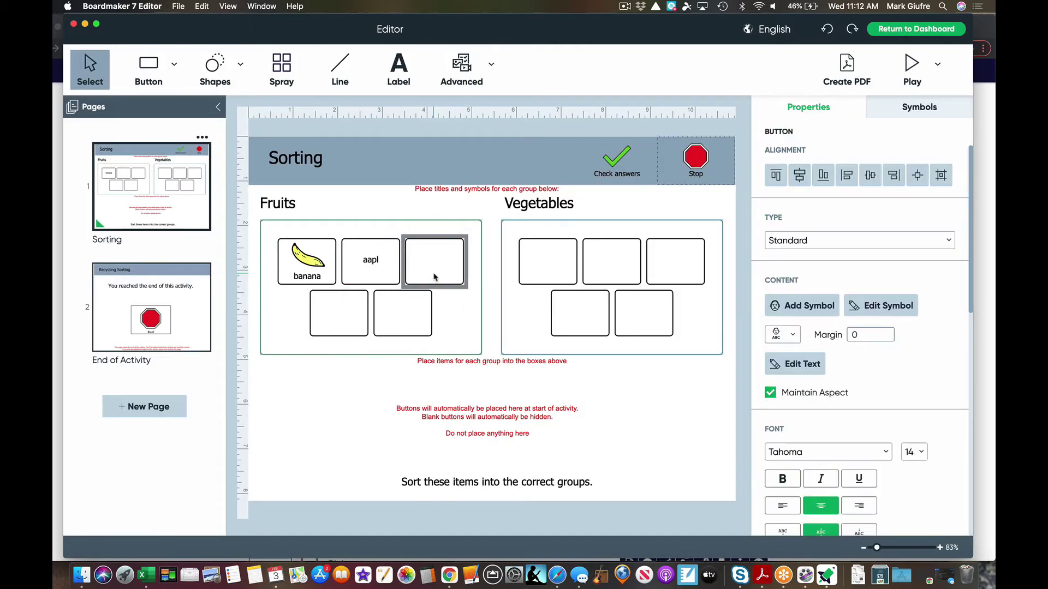
key("BackSpace")
key("BackSpace")
key("BackSpace")
type("e")
key("Return")
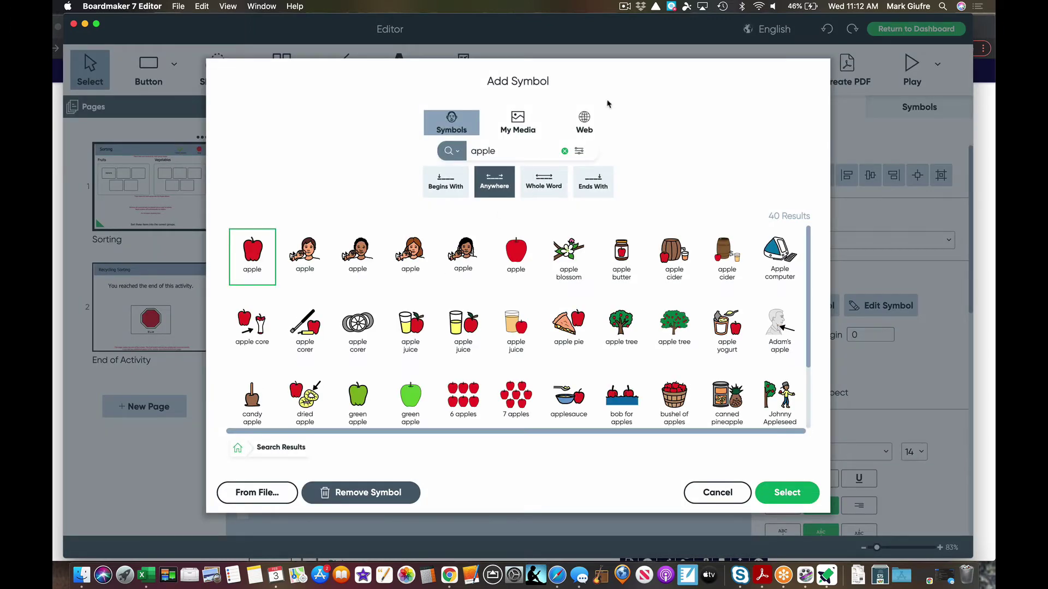
left_click(587, 126)
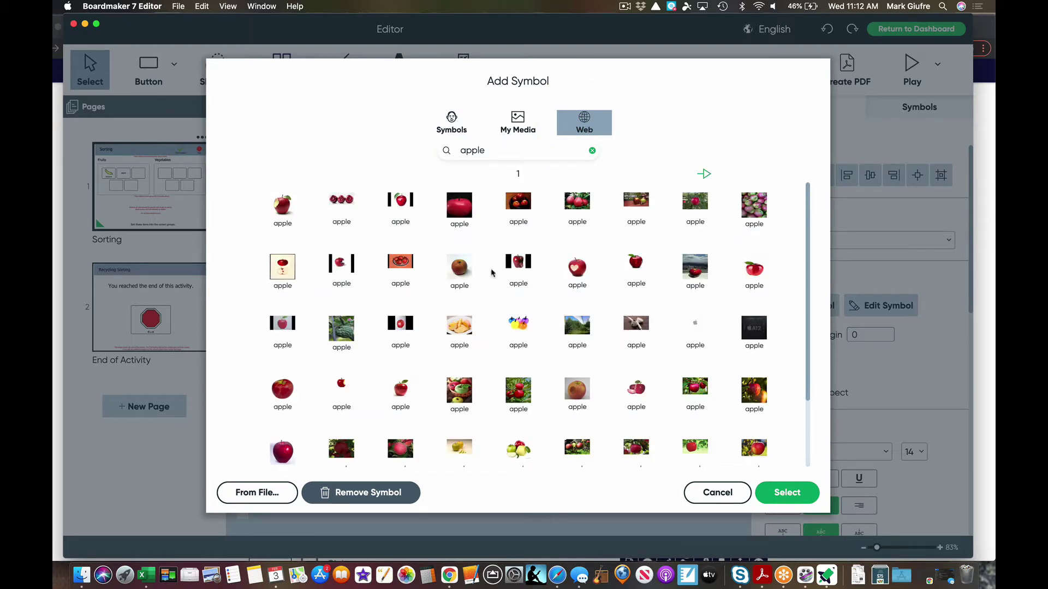
left_click(577, 269)
left_click(777, 489)
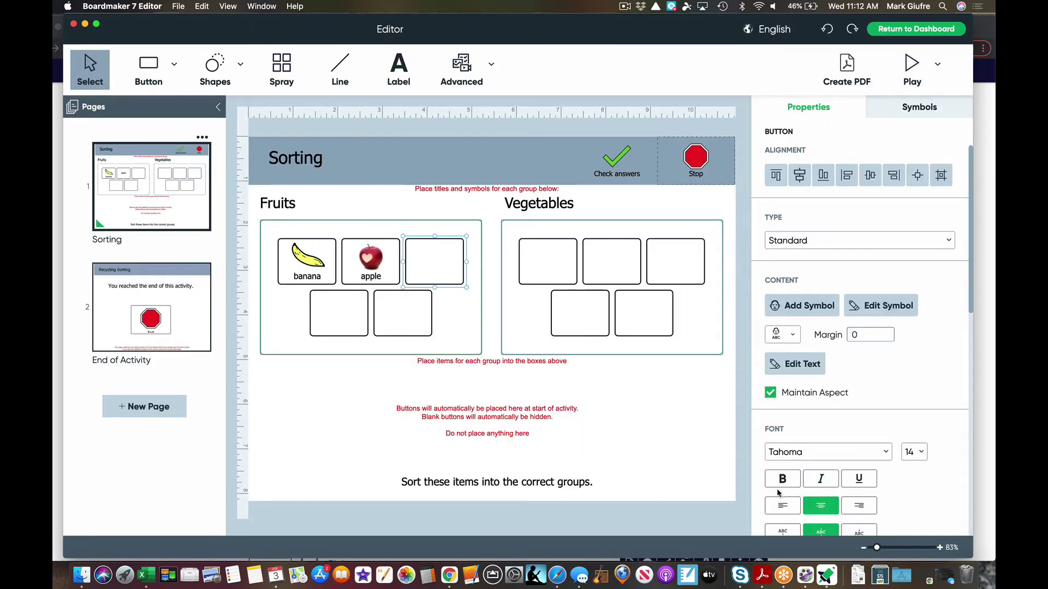
Add an 'orange' symbol button and a 'watermelon' web-photo button to the Fruits group
left_click(419, 251)
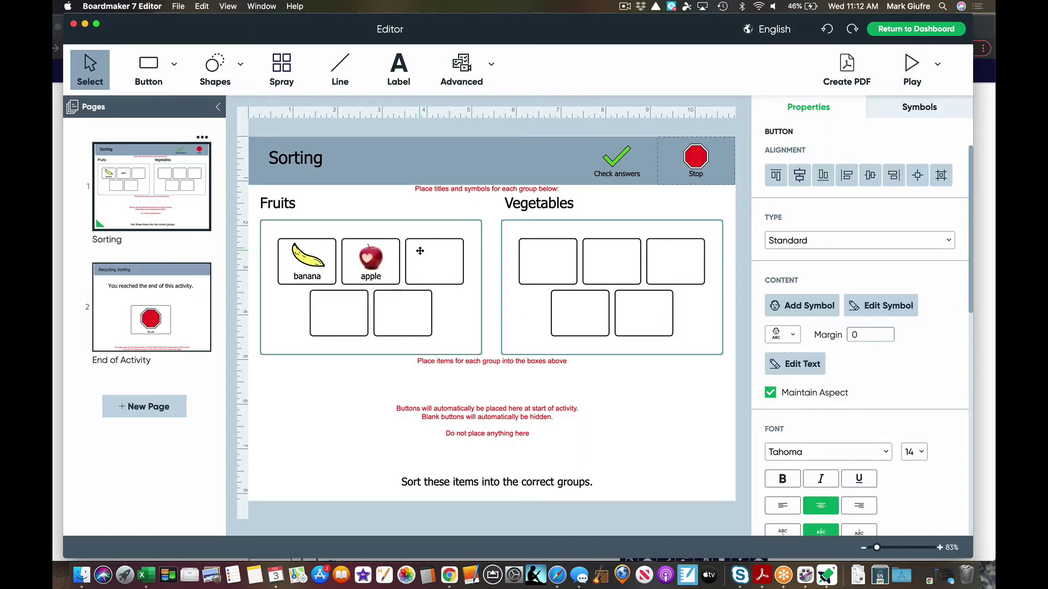
type("orange")
key("Return")
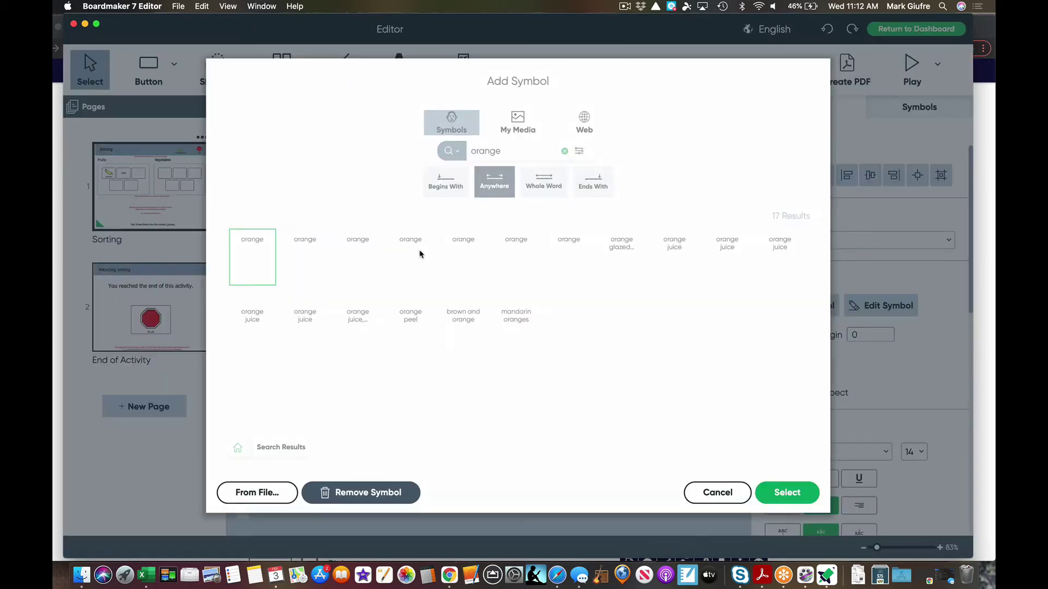
left_click(795, 493)
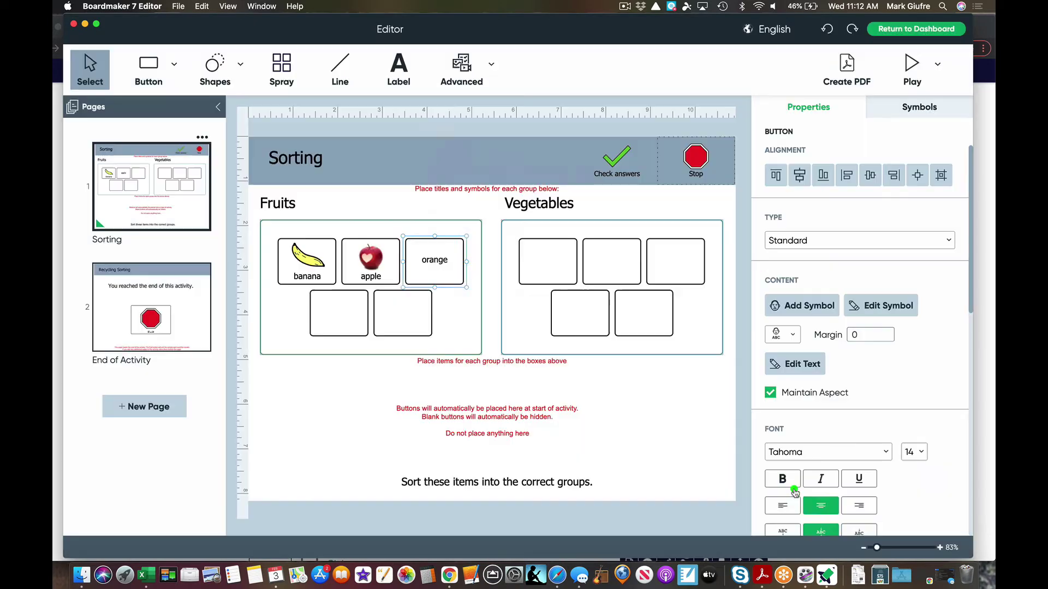
left_click(357, 329)
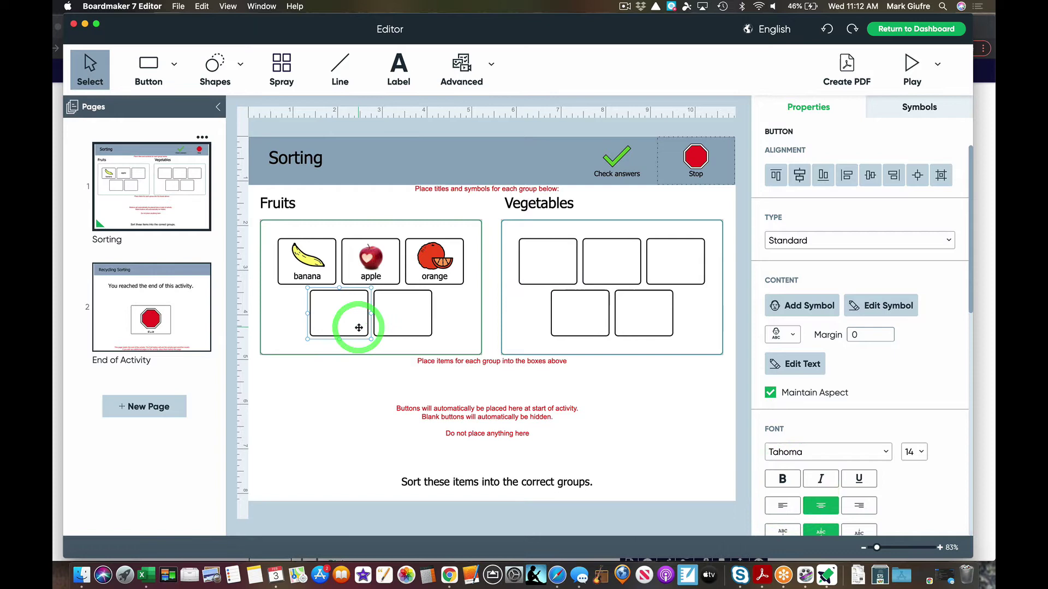
type("watermelon")
key("Return")
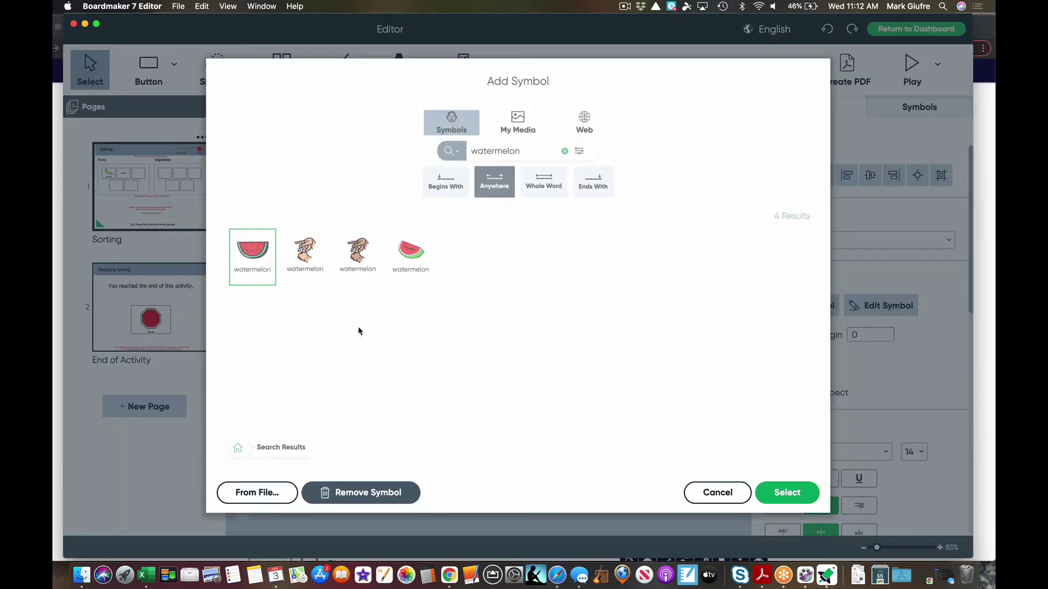
left_click(585, 131)
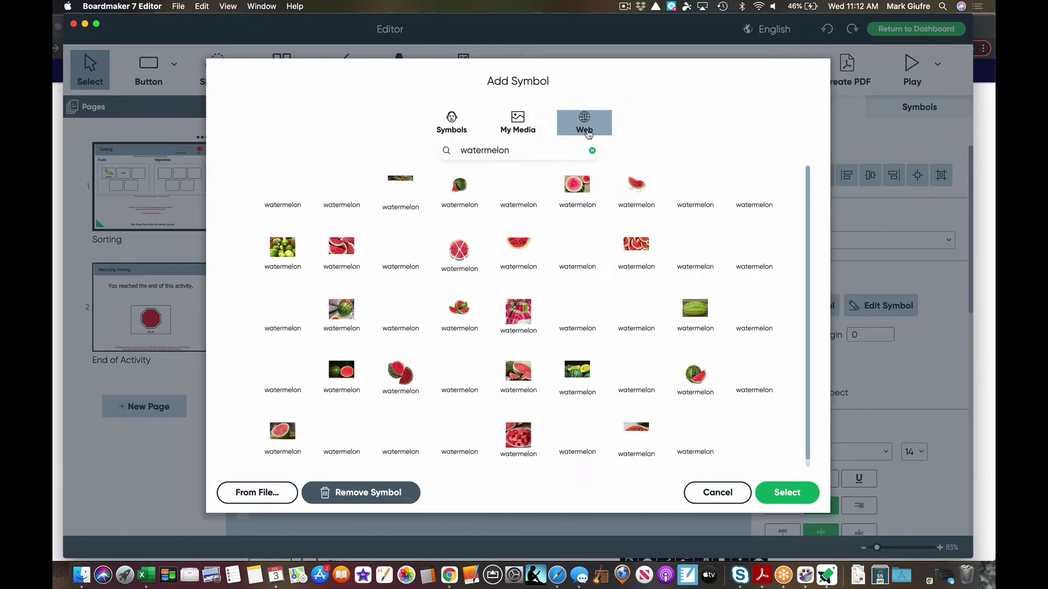
left_click(281, 195)
left_click(776, 488)
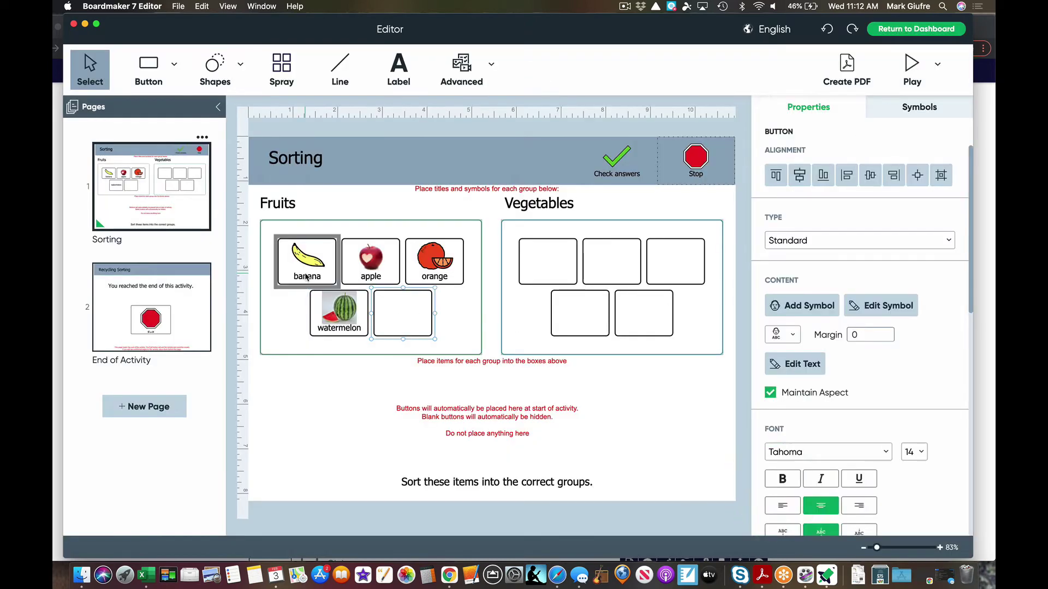
Label the fifth Fruits box 'strawberry' and give it the strawberry symbol
left_click(393, 310)
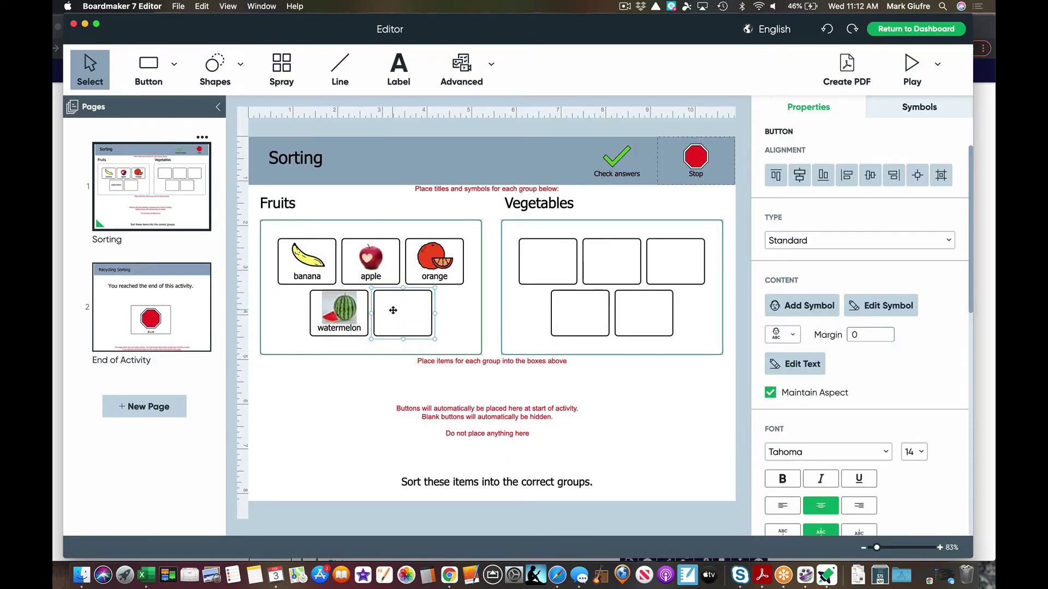
type("strawn")
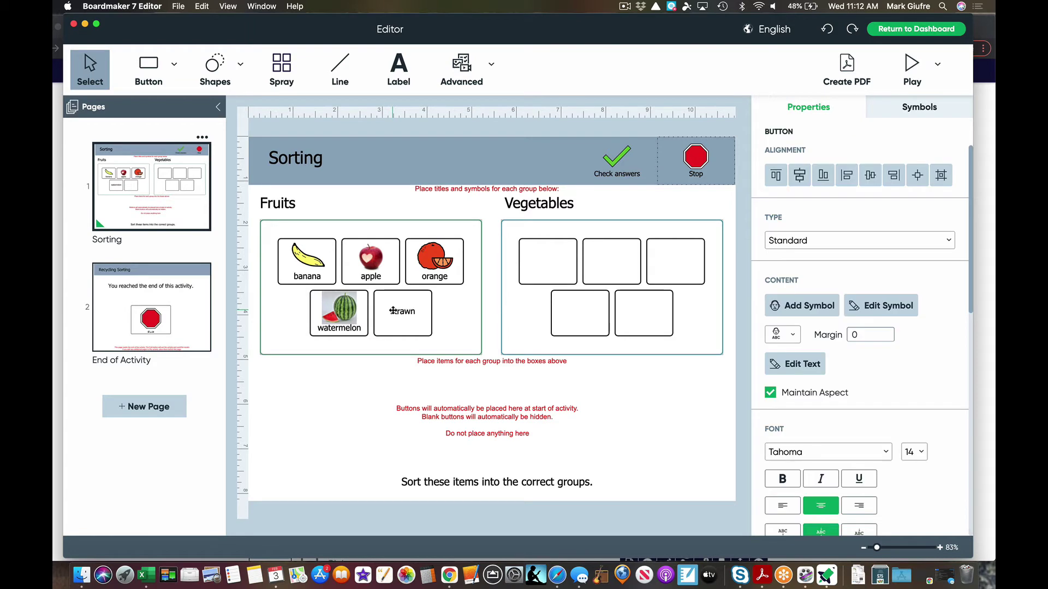
key("BackSpace")
type("berry")
key("Return")
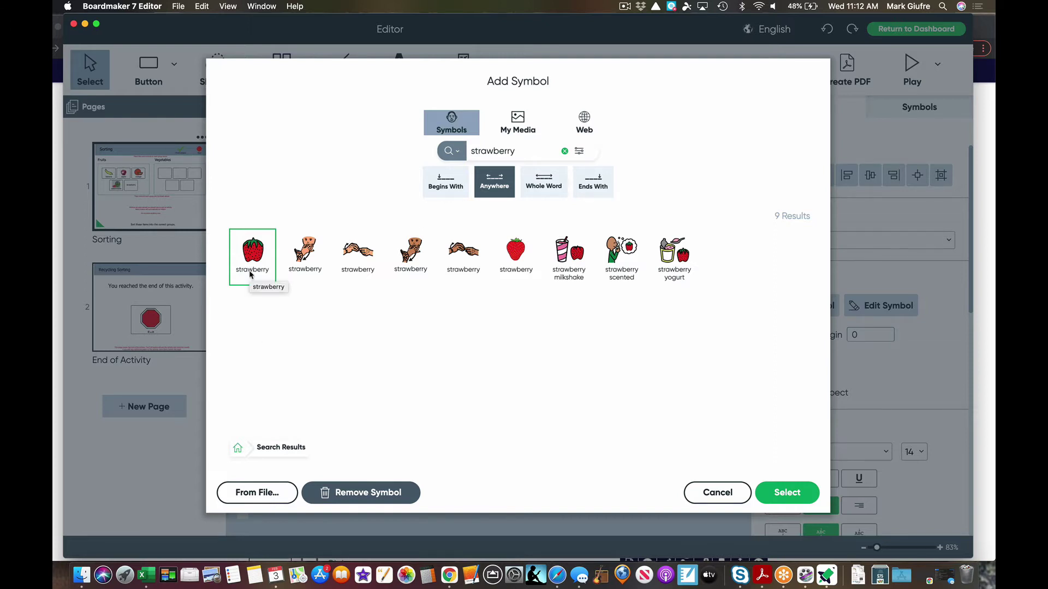
left_click(781, 492)
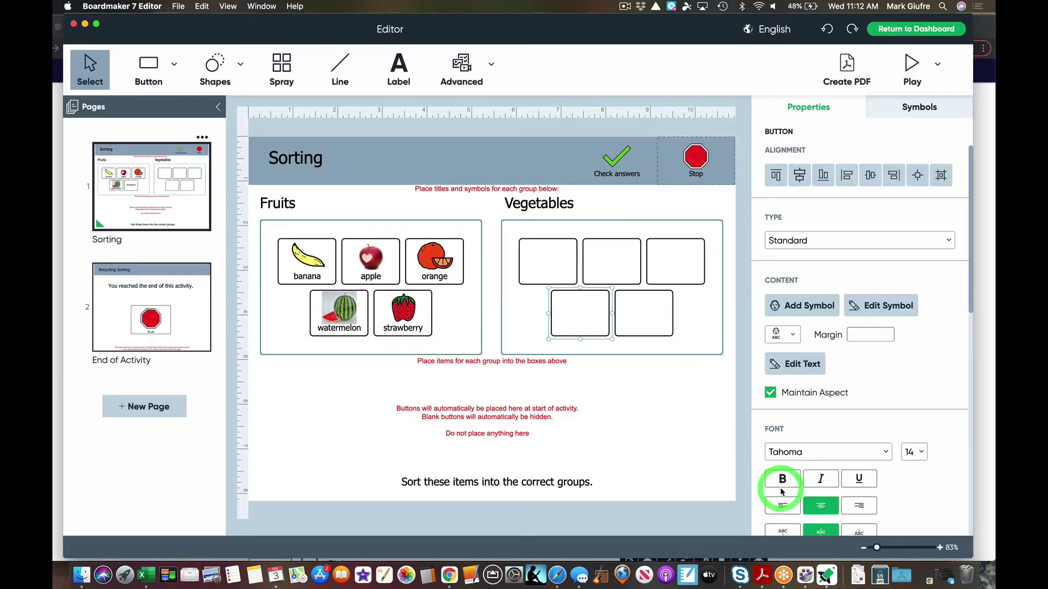
Add a carrot symbol and a 'potato' web photo to the first two Vegetables boxes
left_click(534, 273)
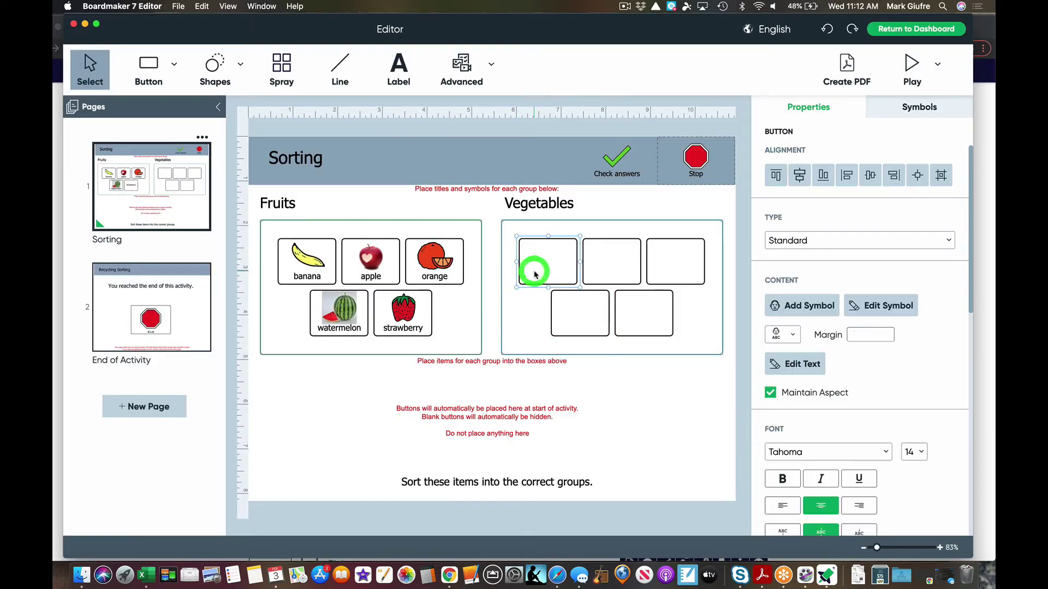
double_click(575, 301)
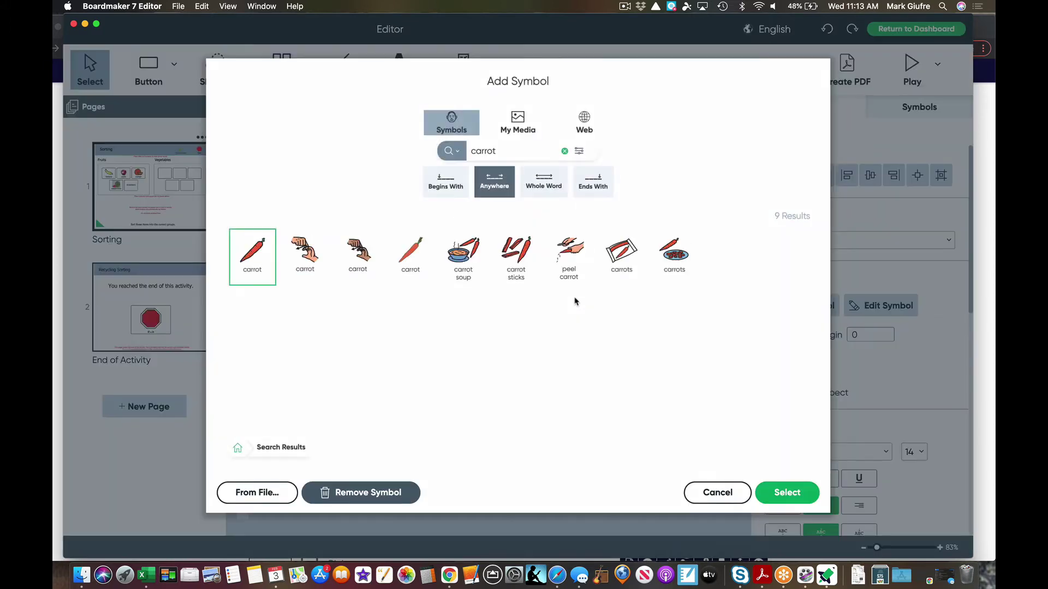
left_click(787, 492)
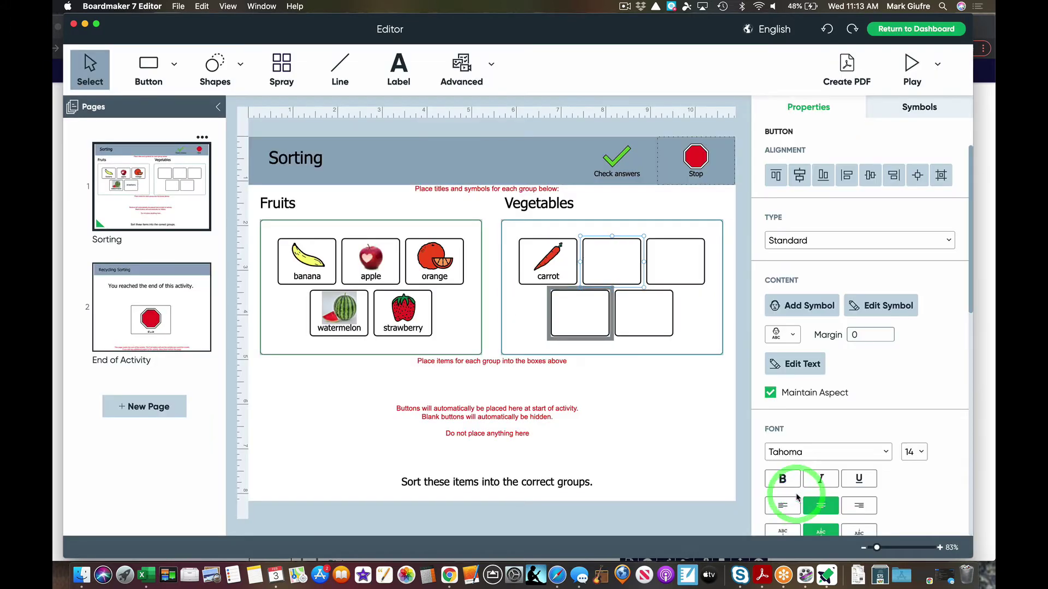
left_click(622, 269)
double_click(622, 268)
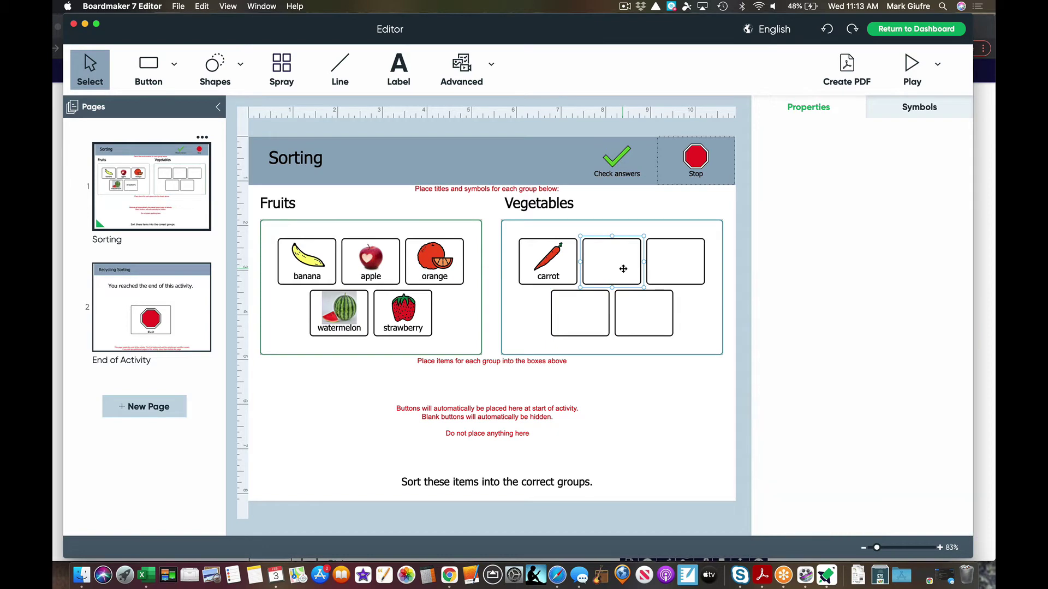
type("potato")
key("Return")
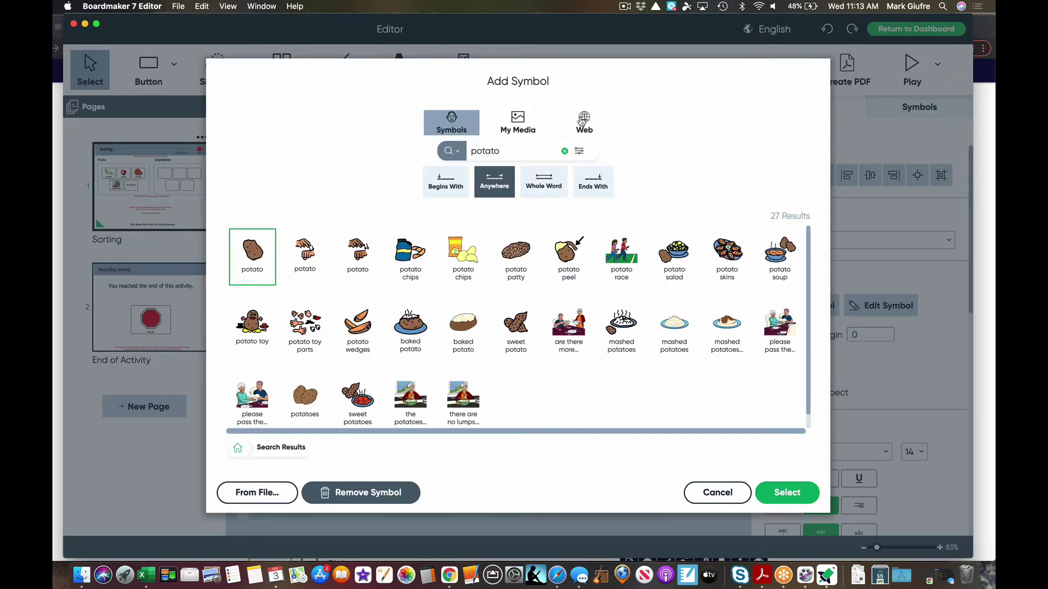
left_click(583, 121)
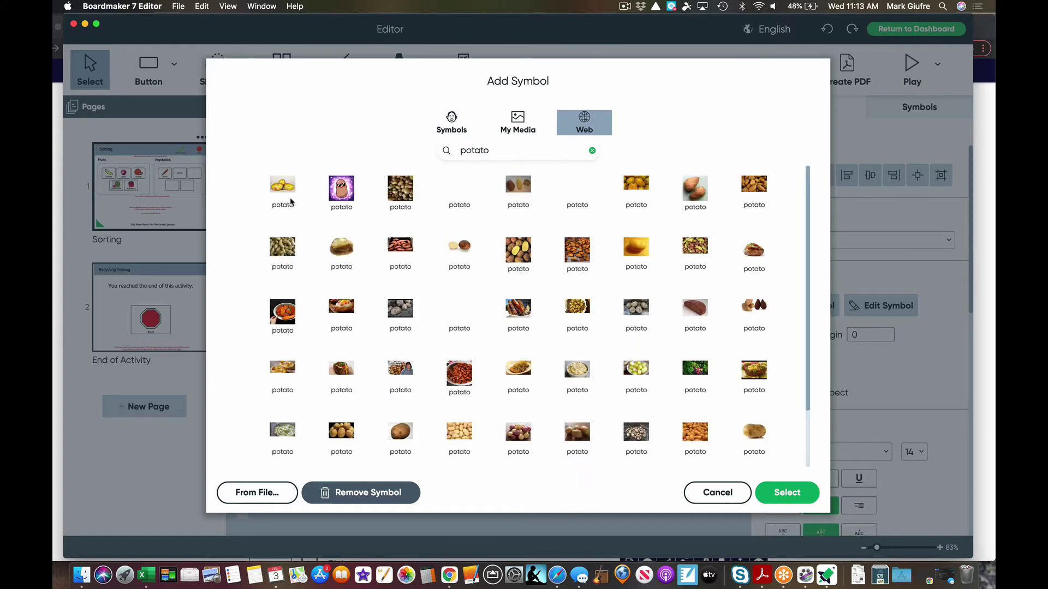
left_click(279, 190)
left_click(782, 491)
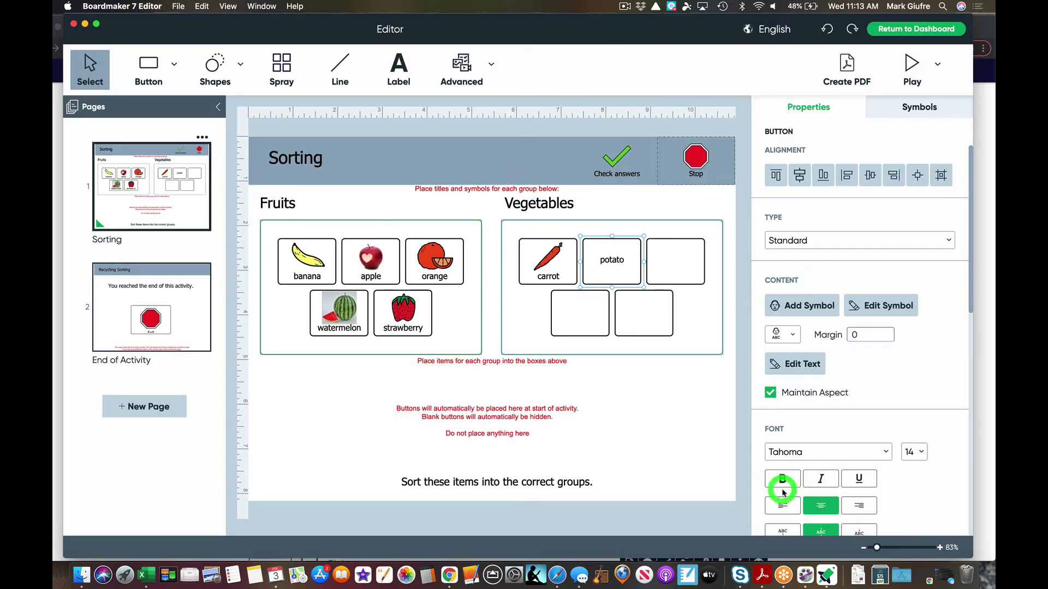
Add 'beans' (mixed green and red beans) and 'peas' symbols, then select the last empty Vegetables box
type("beans")
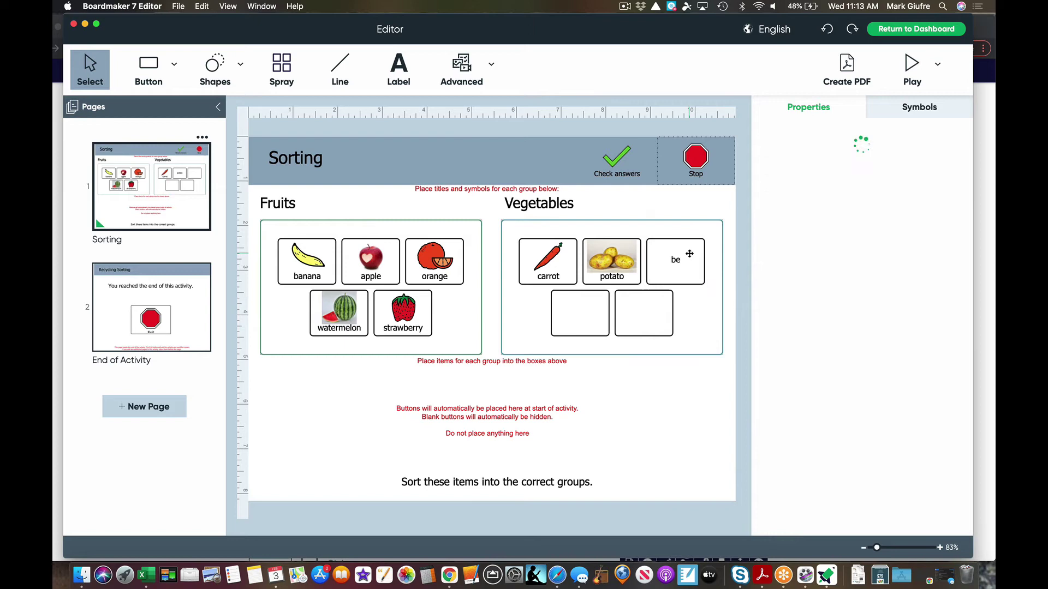
double_click(690, 255)
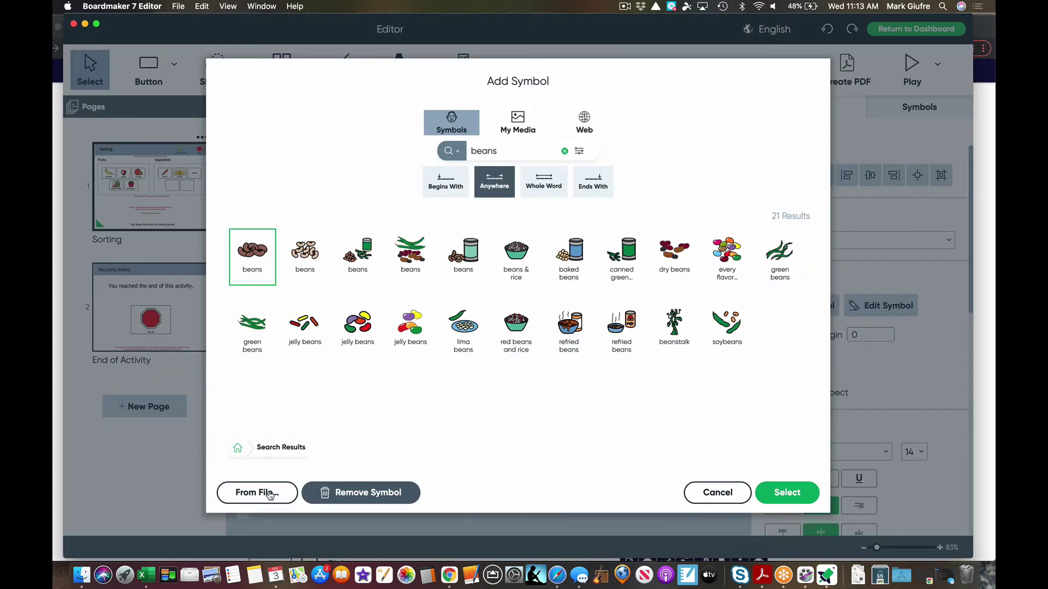
left_click(410, 255)
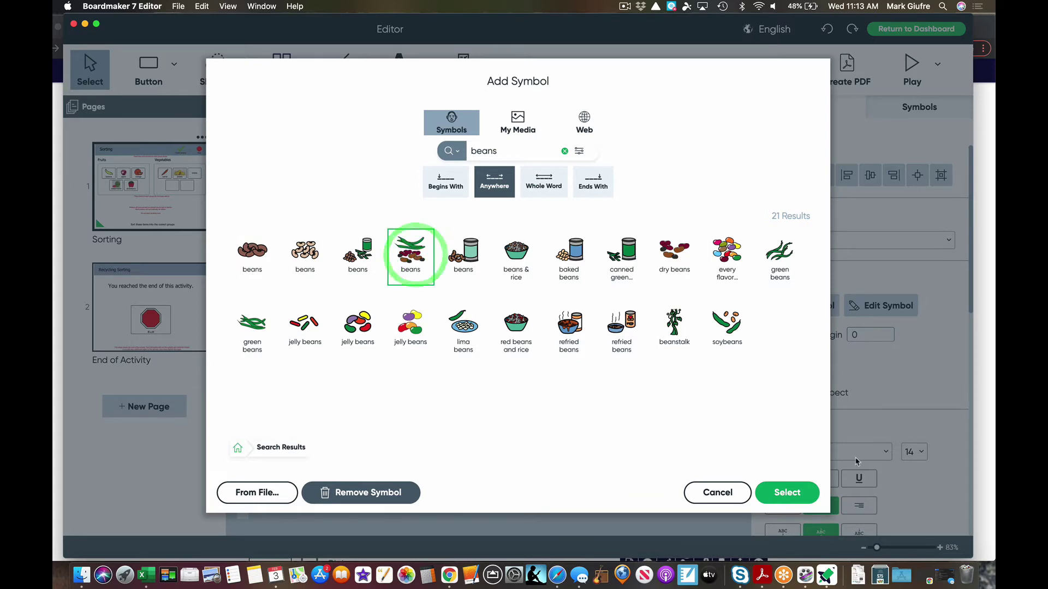
left_click(794, 491)
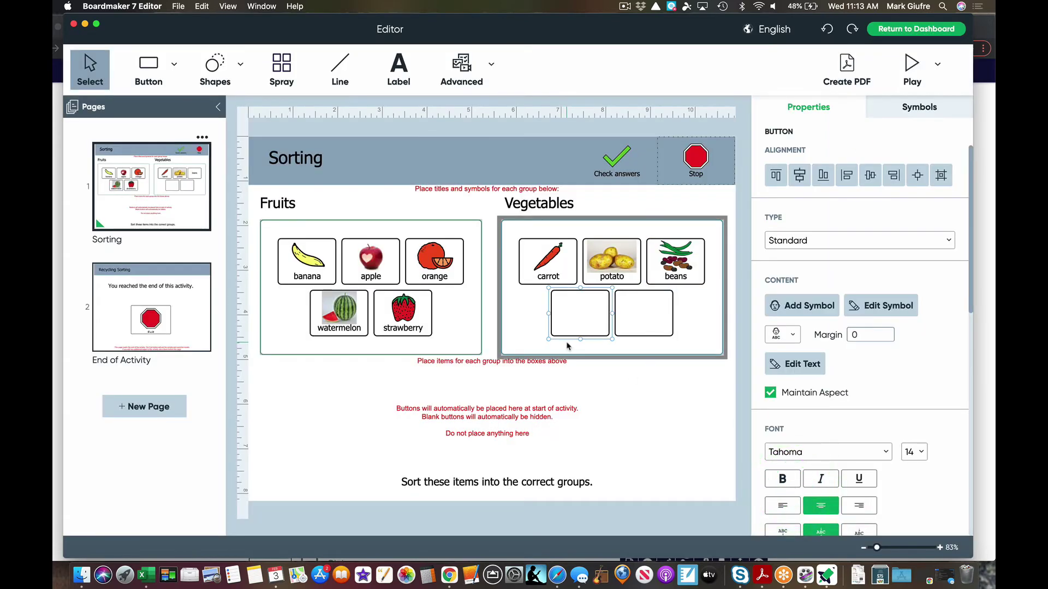
type("peas")
key("Return")
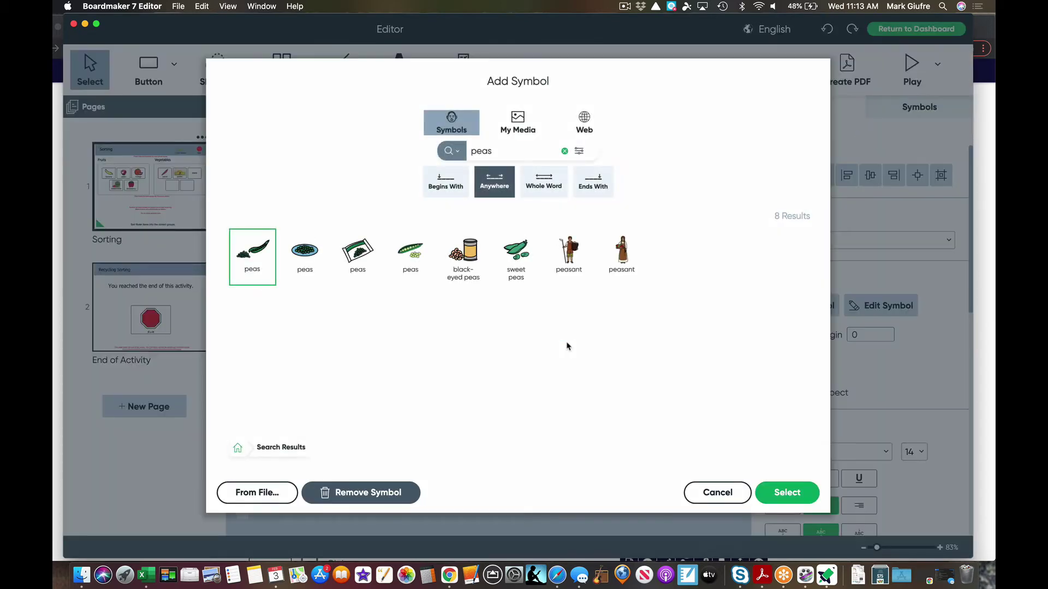
left_click(786, 491)
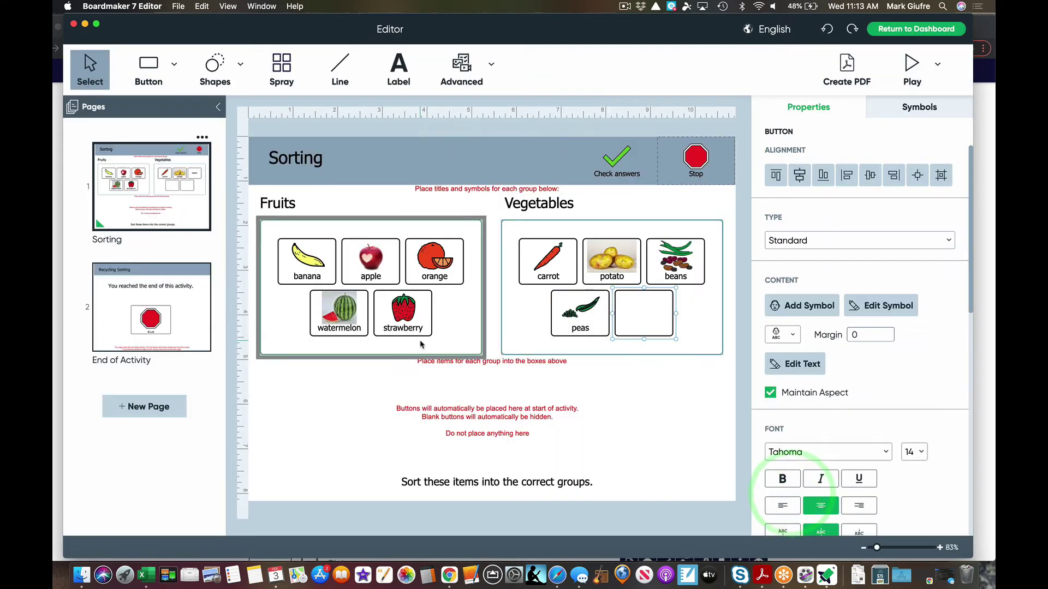
left_click(437, 267)
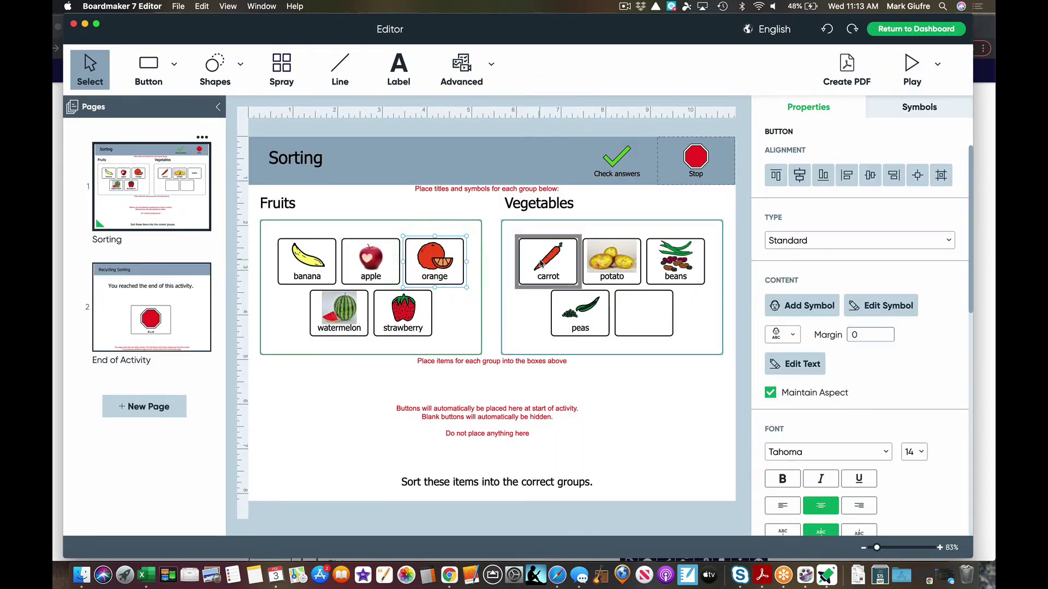
left_click(539, 261)
left_click(634, 330)
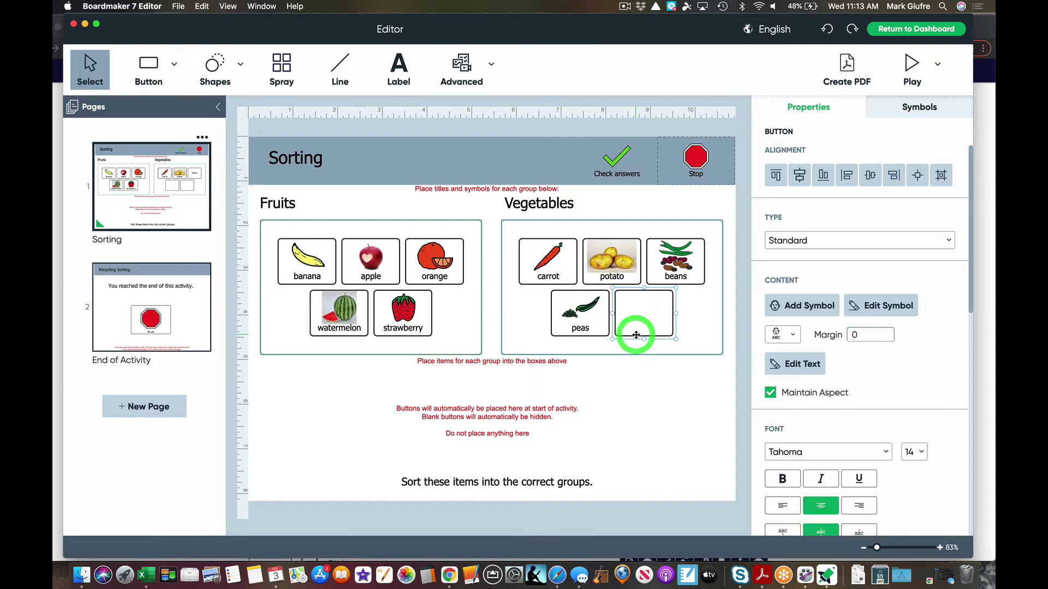
Search the Symbols panel for broccoli, drag it into the last Vegetables box, and clear the search
left_click(922, 108)
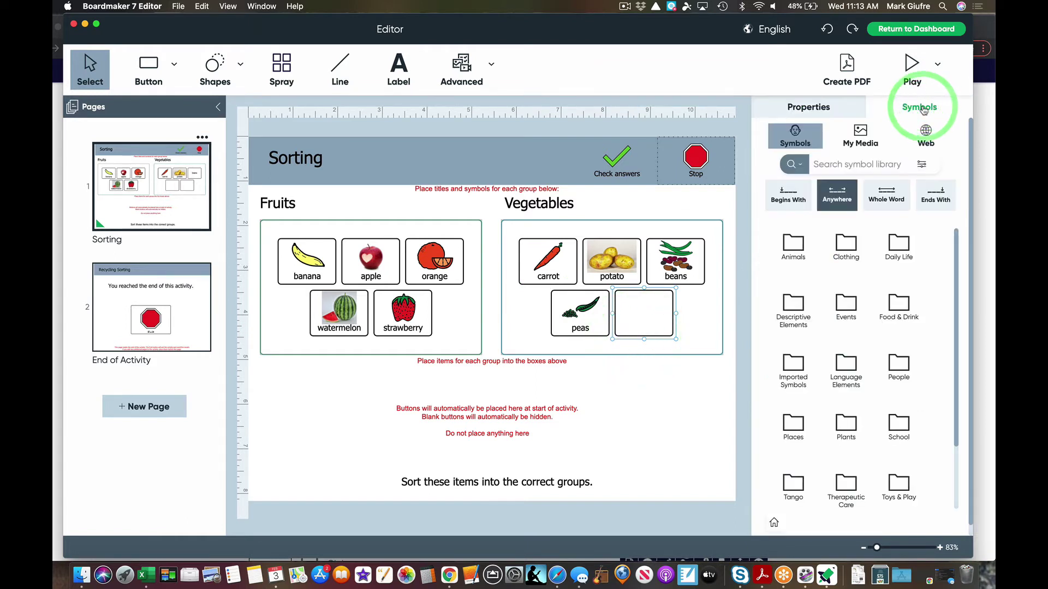
left_click(869, 161)
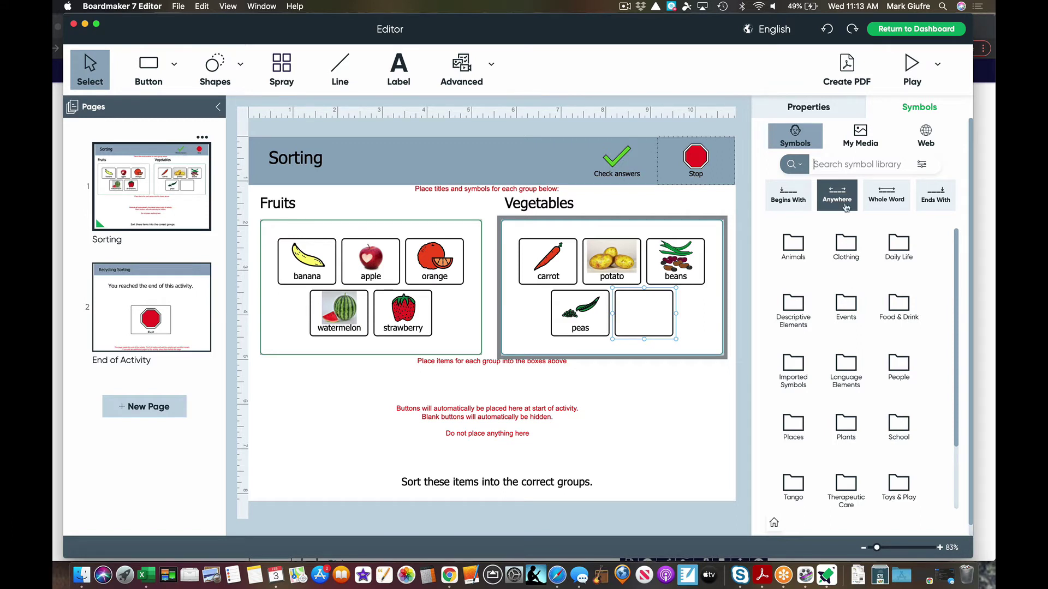
type("broccoli")
key("Return")
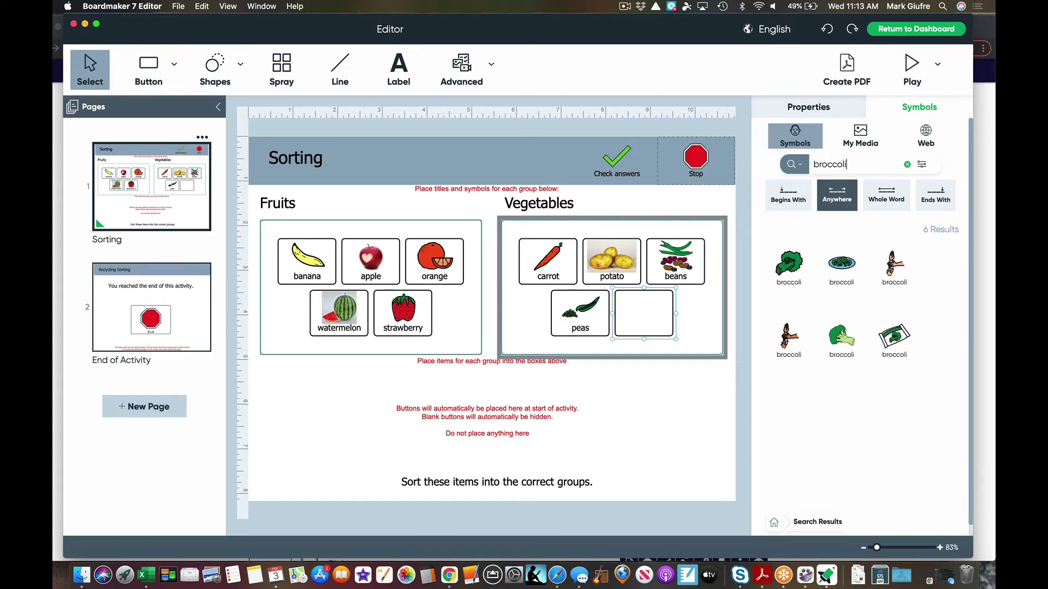
left_click_drag(791, 268, 643, 307)
left_click(802, 416)
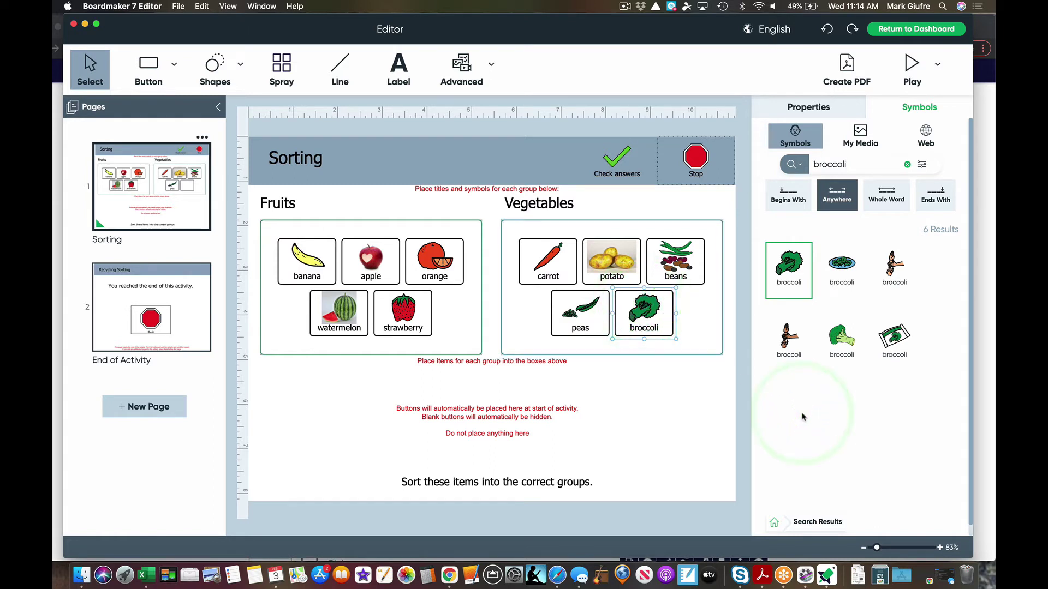
left_click(906, 166)
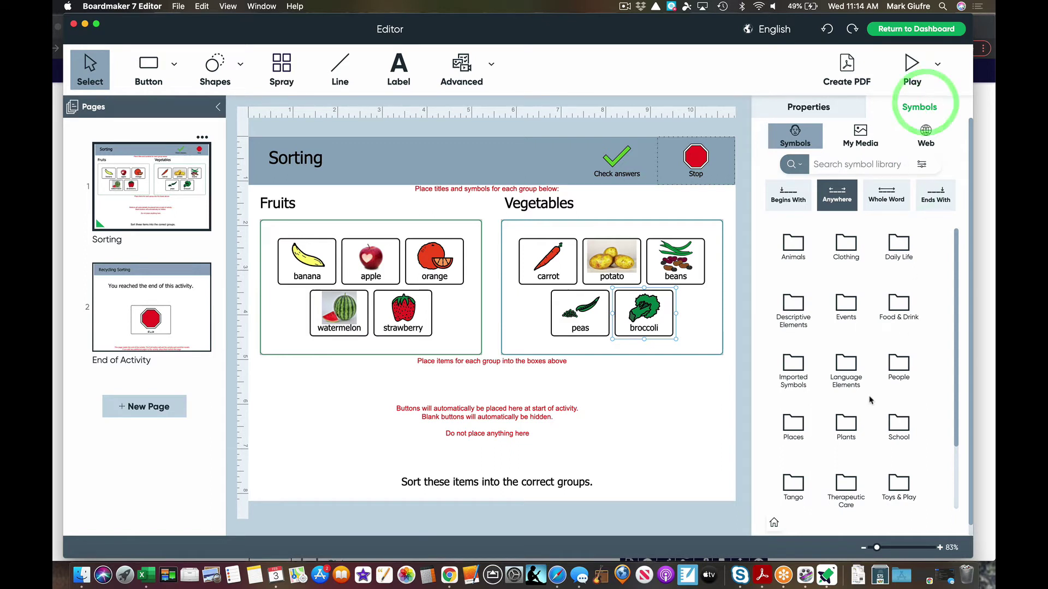
Browse the Food & Drink > Fruit symbols, showing apple, apricot and banana
scroll(870, 400, "down", 3)
scroll(869, 399, "up", 3)
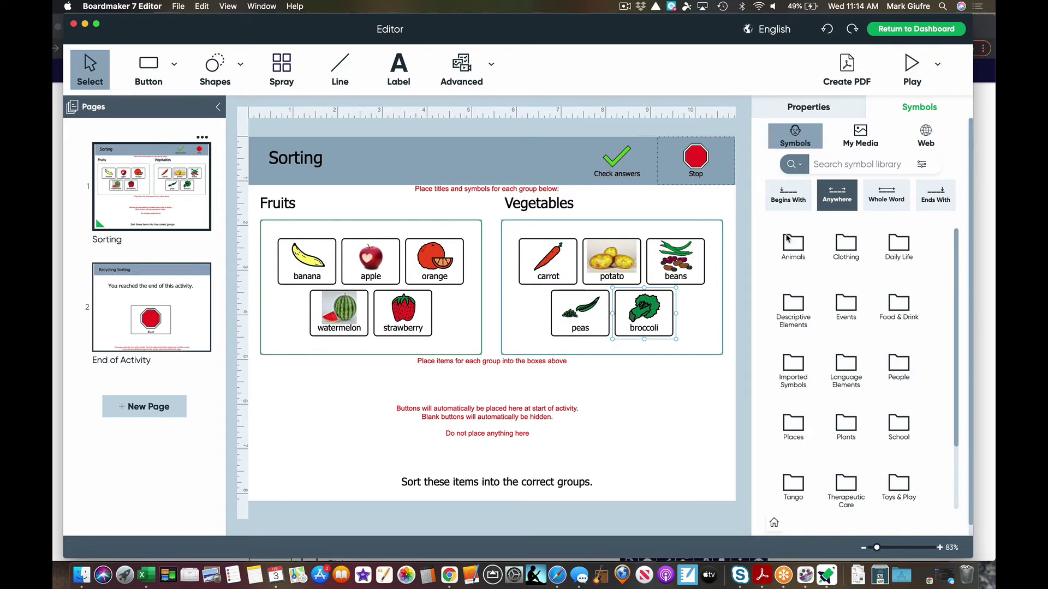
left_click(898, 303)
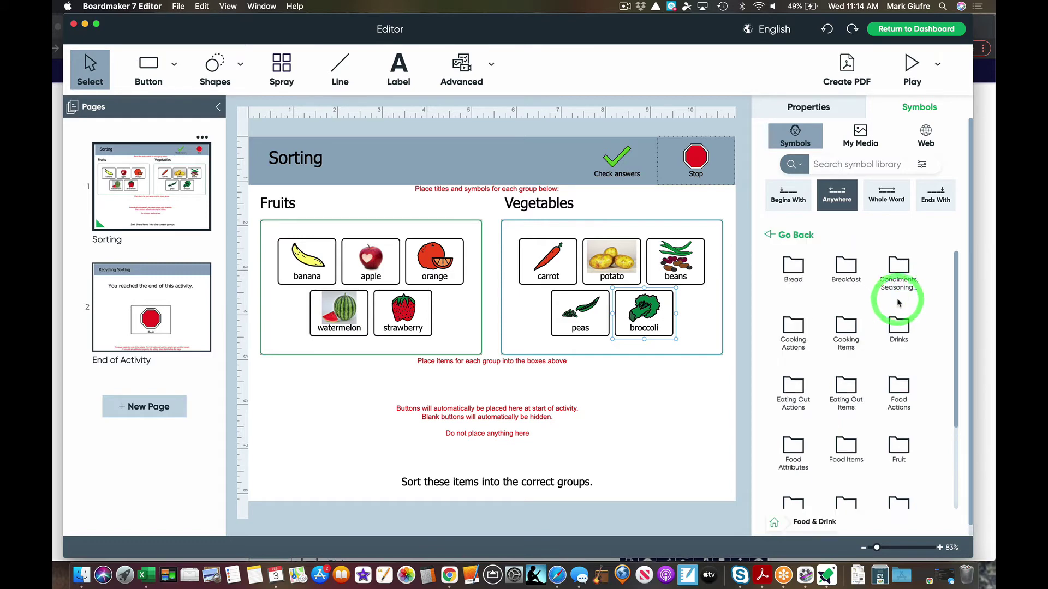
scroll(900, 327, "down", 3)
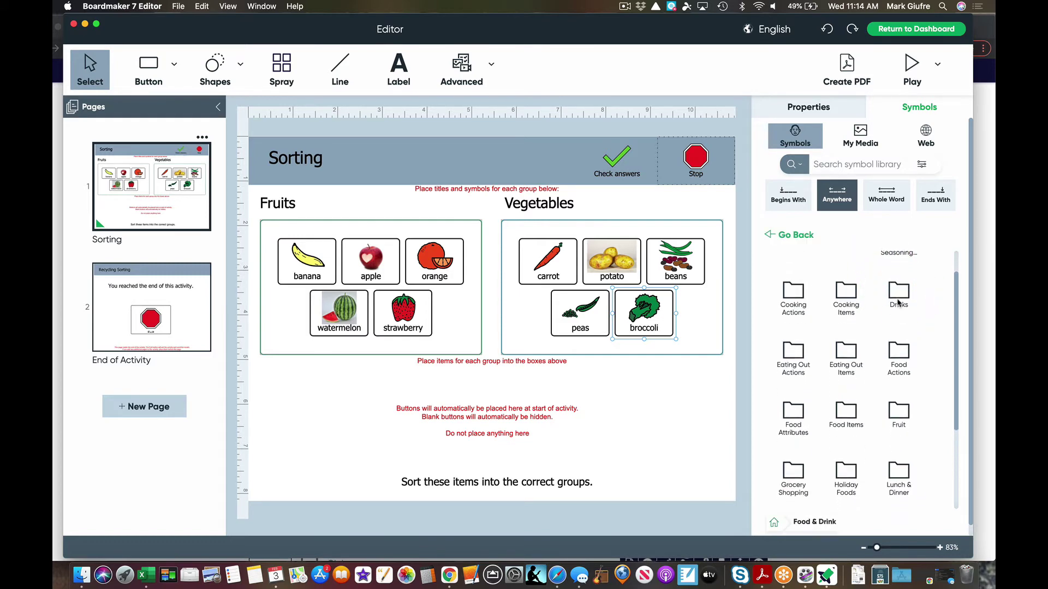
left_click(898, 358)
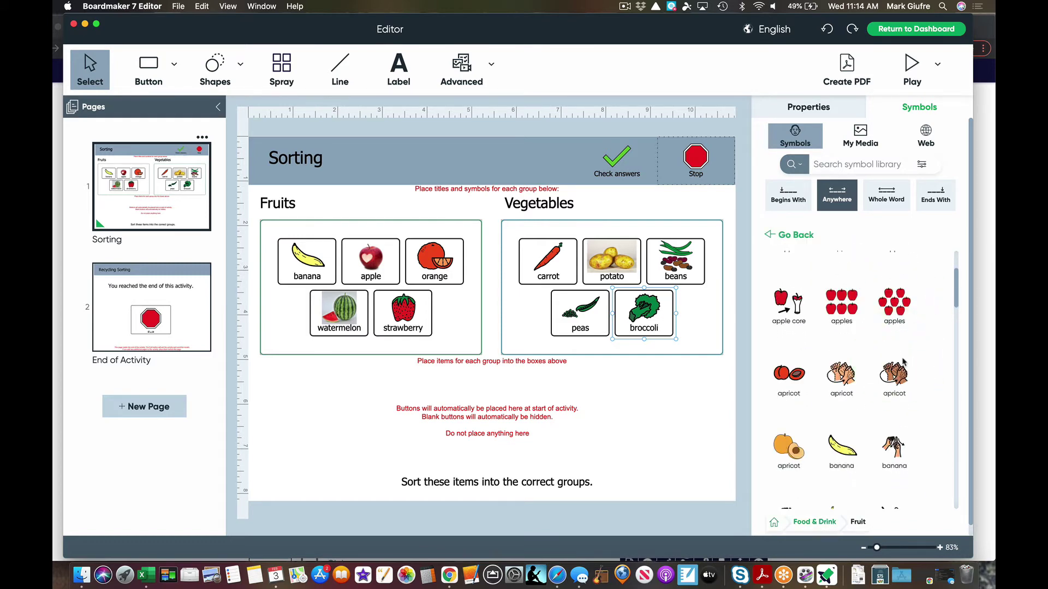
scroll(902, 361, "down", 8)
scroll(902, 361, "down", 10)
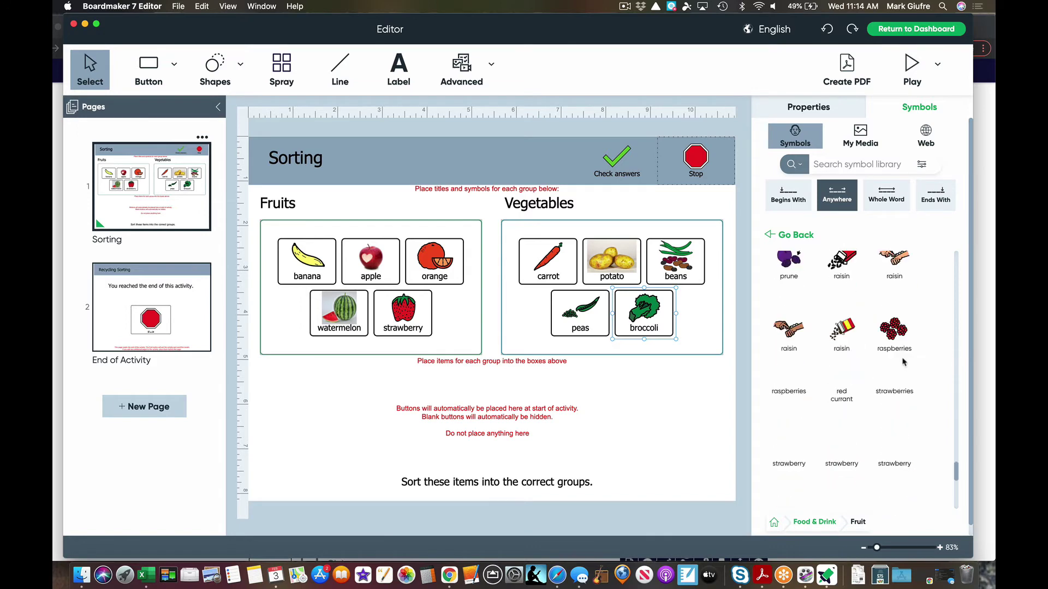
scroll(903, 361, "up", 15)
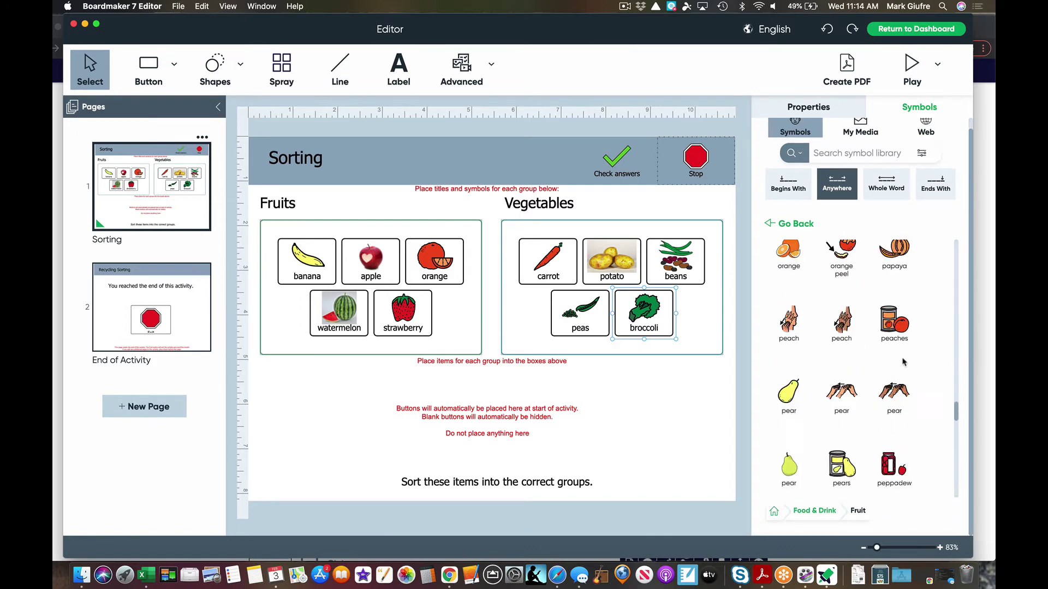
scroll(903, 361, "up", 6)
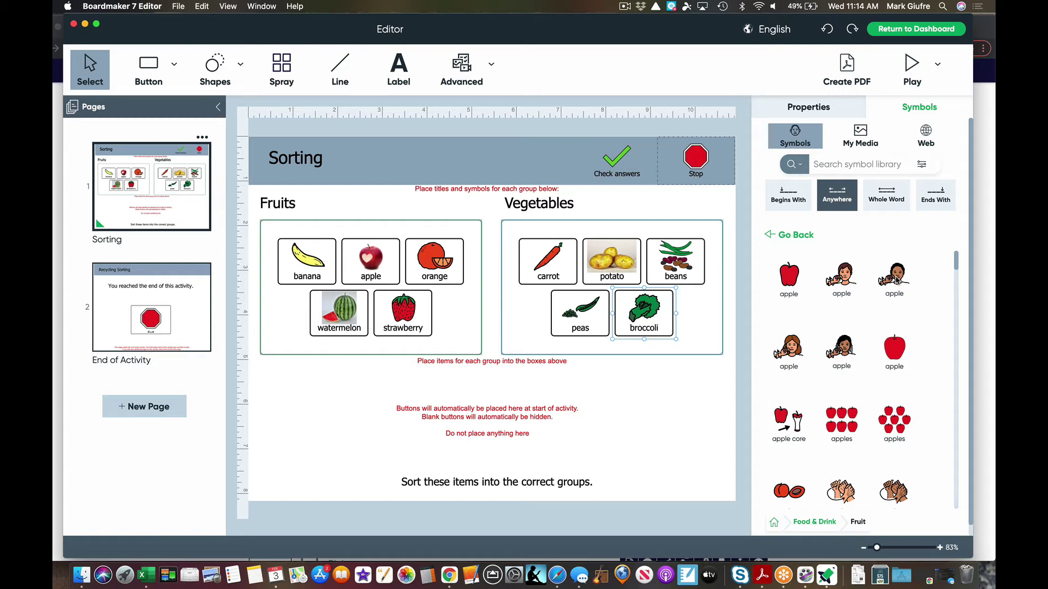
Deselect the broccoli symbol and save the activity as 'HealthySort'
left_click(692, 382)
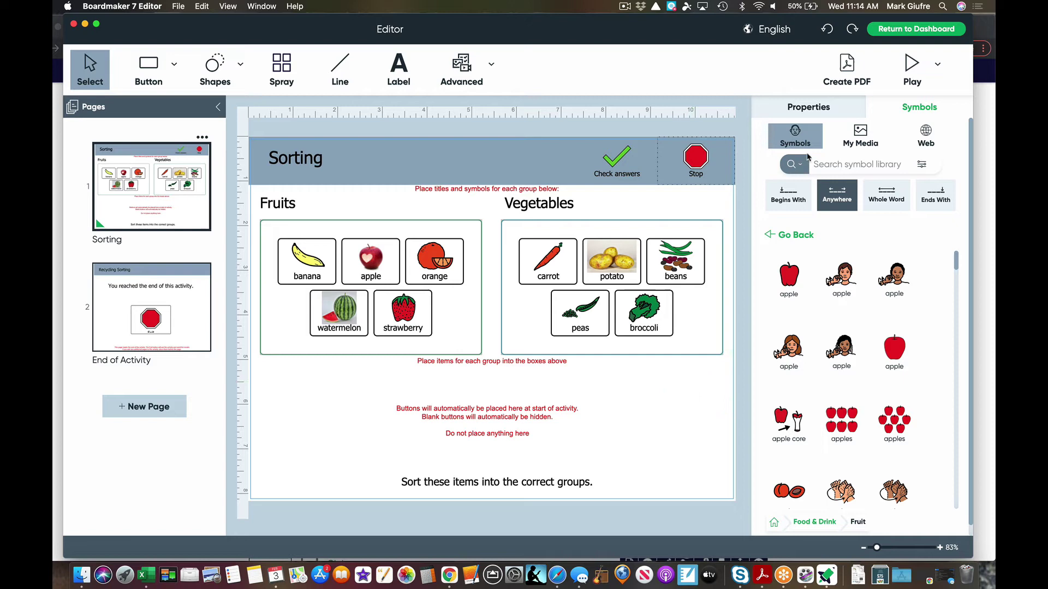
left_click(178, 6)
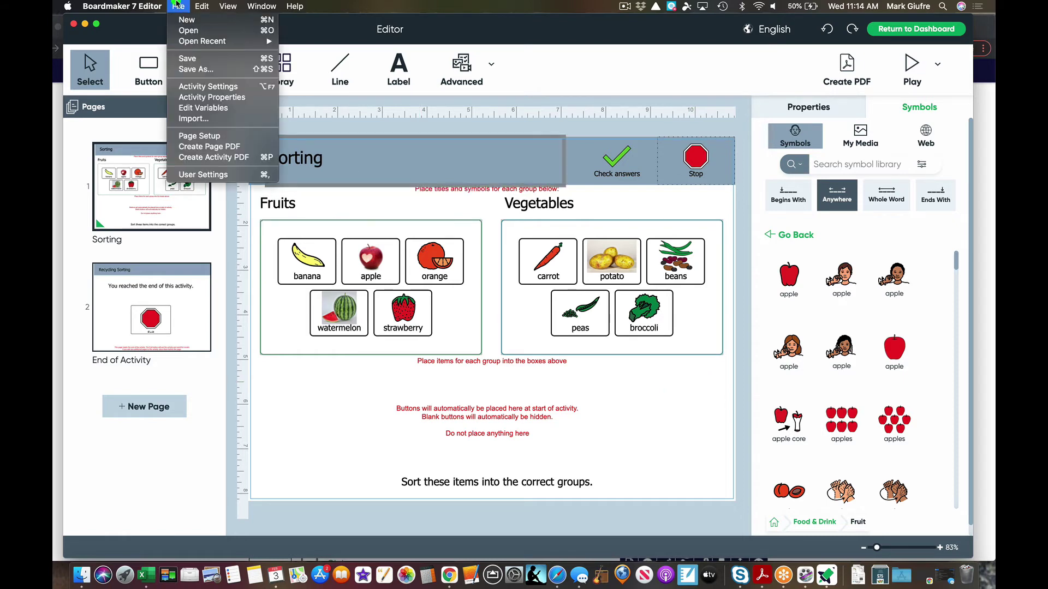
left_click(187, 58)
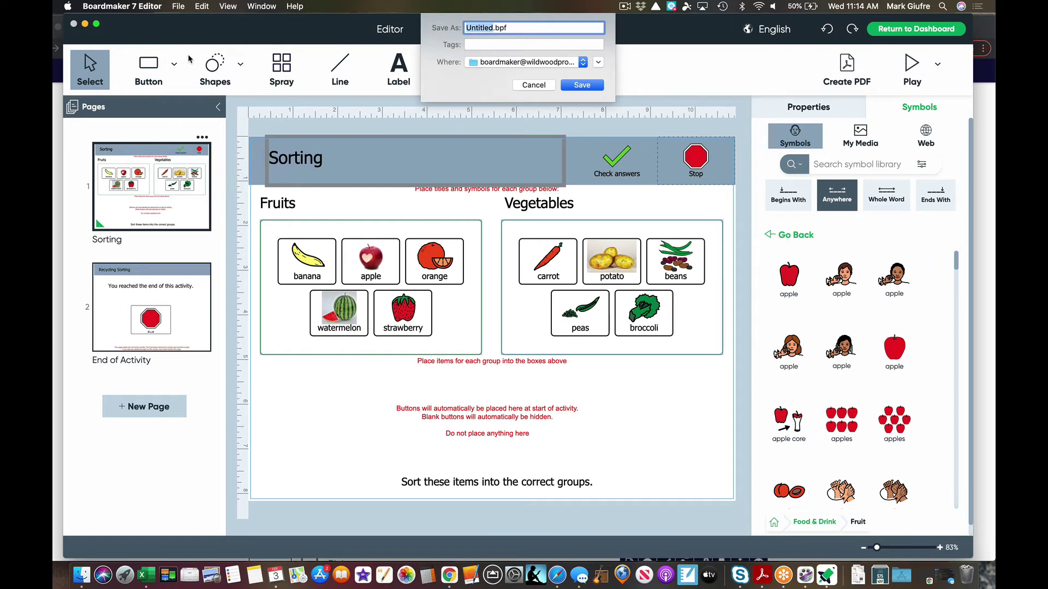
type("HealthySort")
left_click(588, 88)
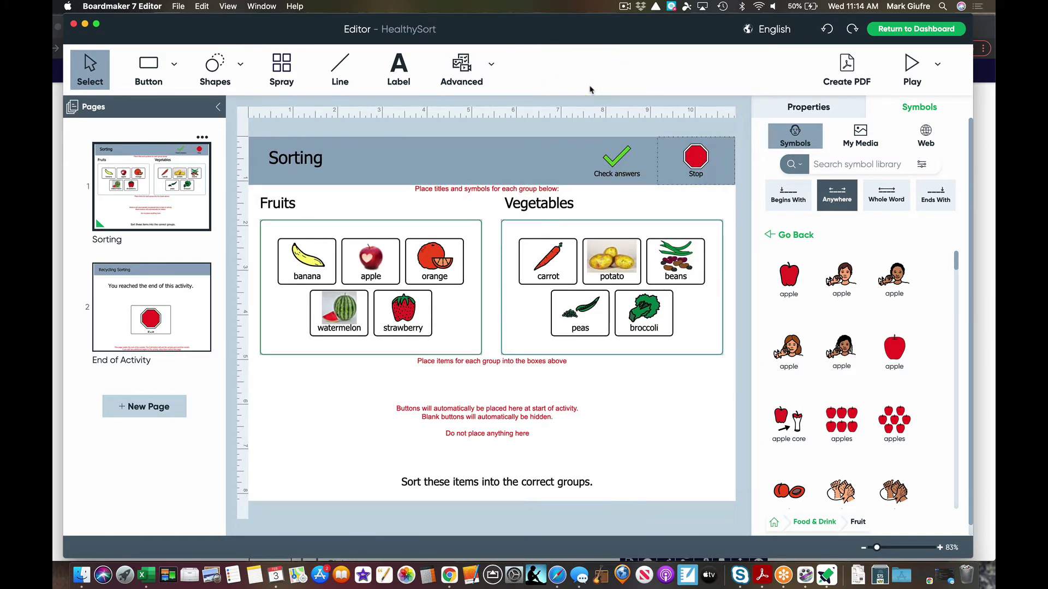
Preview HealthySort, sorting banana and apple into Fruits and peas into Vegetables, then stop
left_click(937, 63)
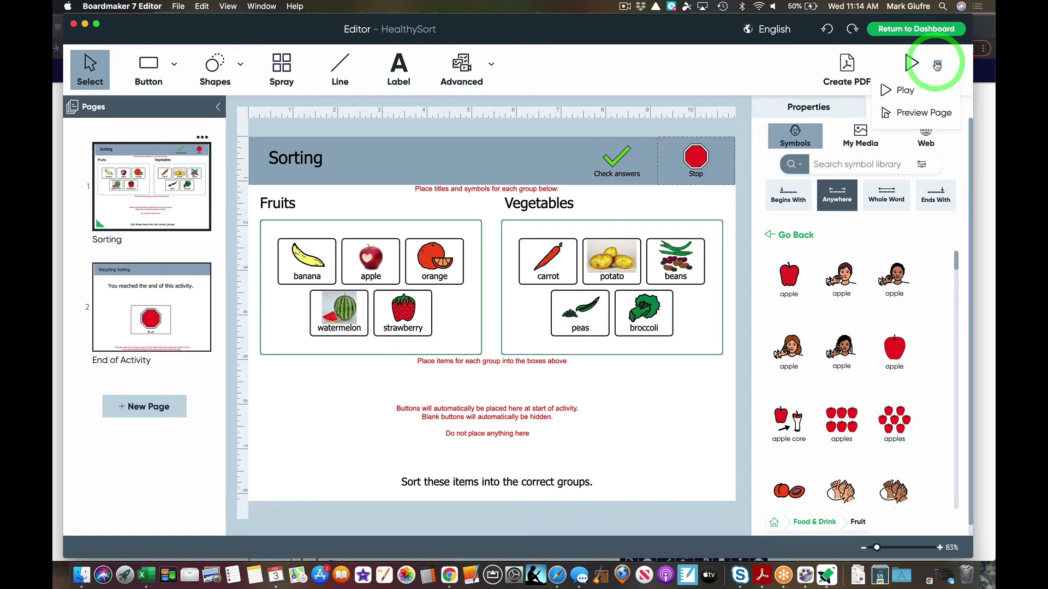
left_click(909, 94)
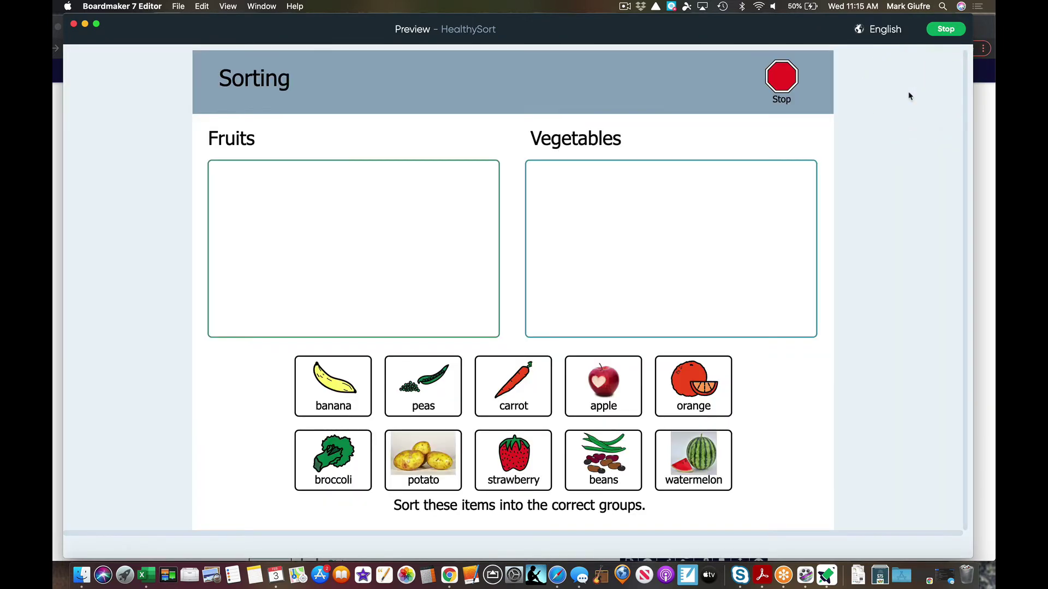
left_click_drag(328, 376, 339, 227)
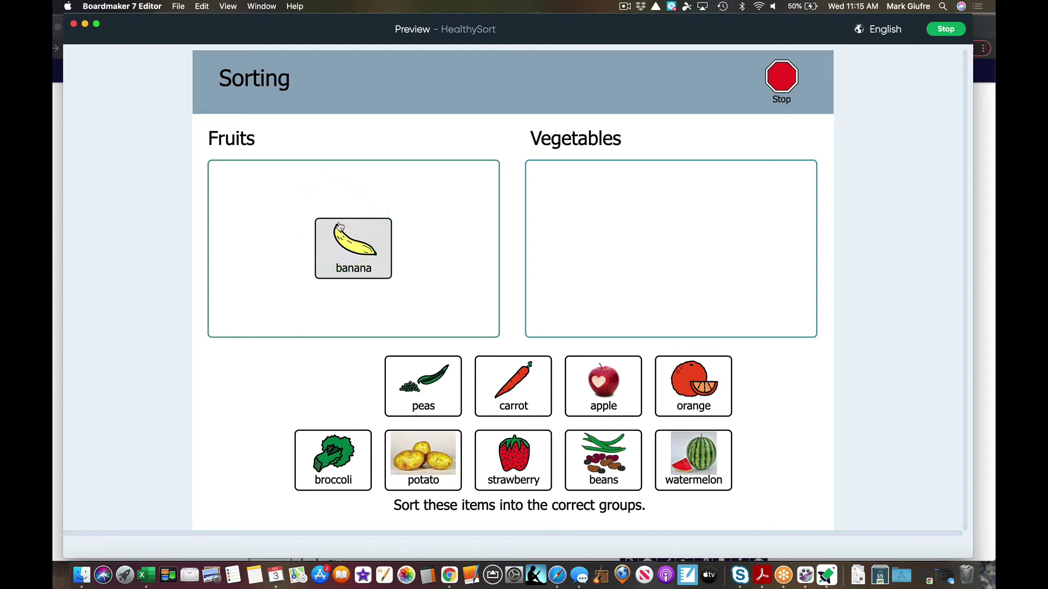
key("XF86AudioRaiseVolume")
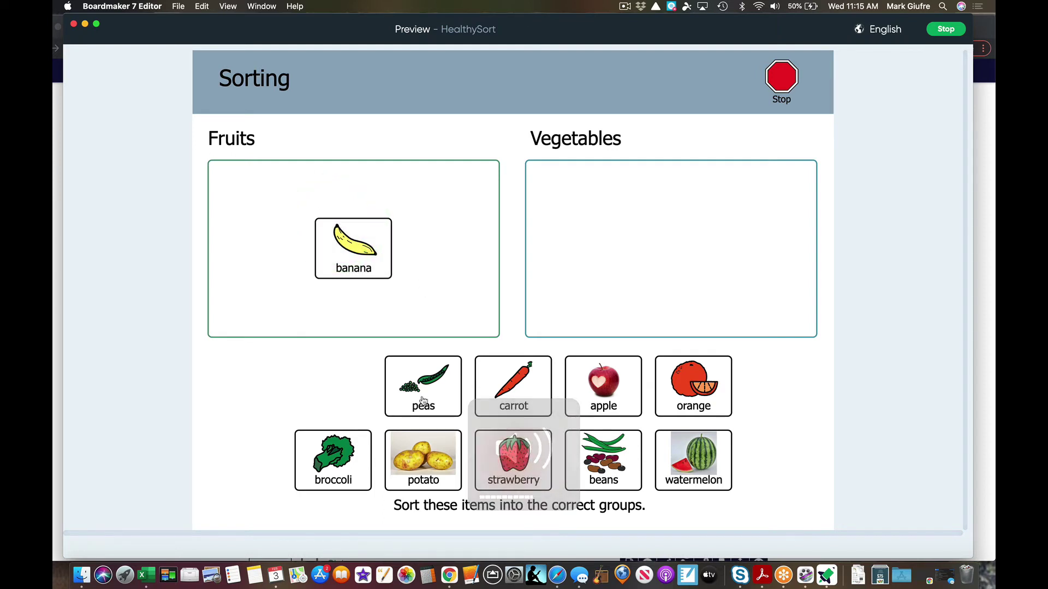
left_click_drag(424, 401, 624, 217)
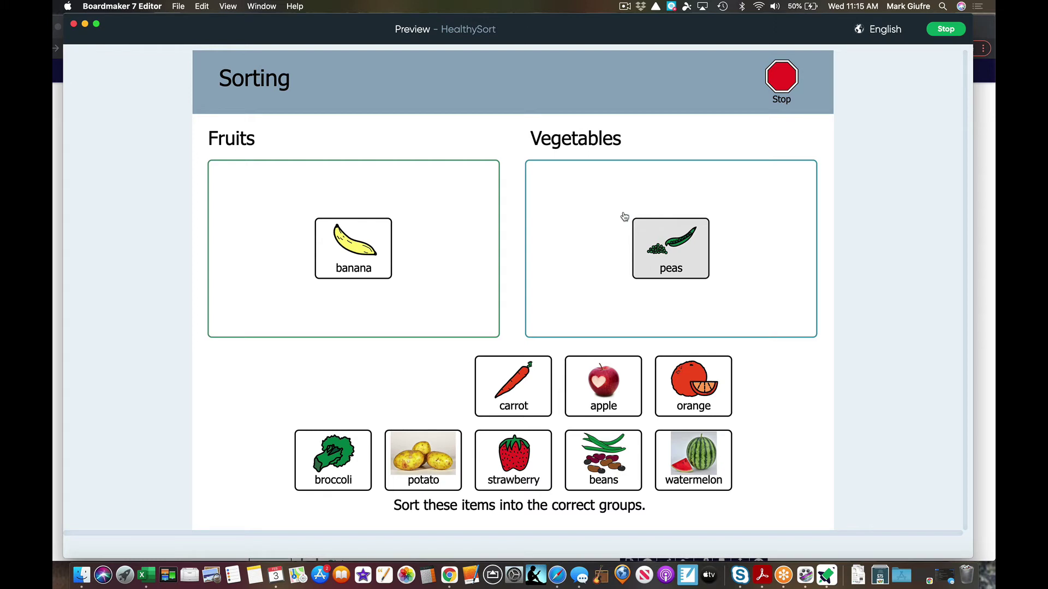
left_click_drag(605, 382, 595, 203)
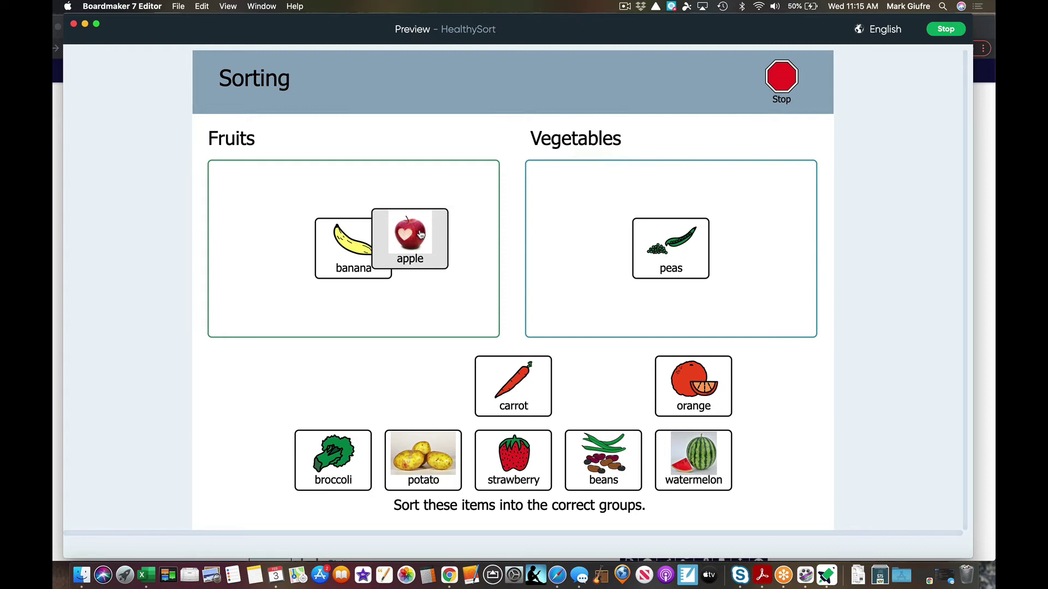
left_click_drag(421, 235, 420, 234)
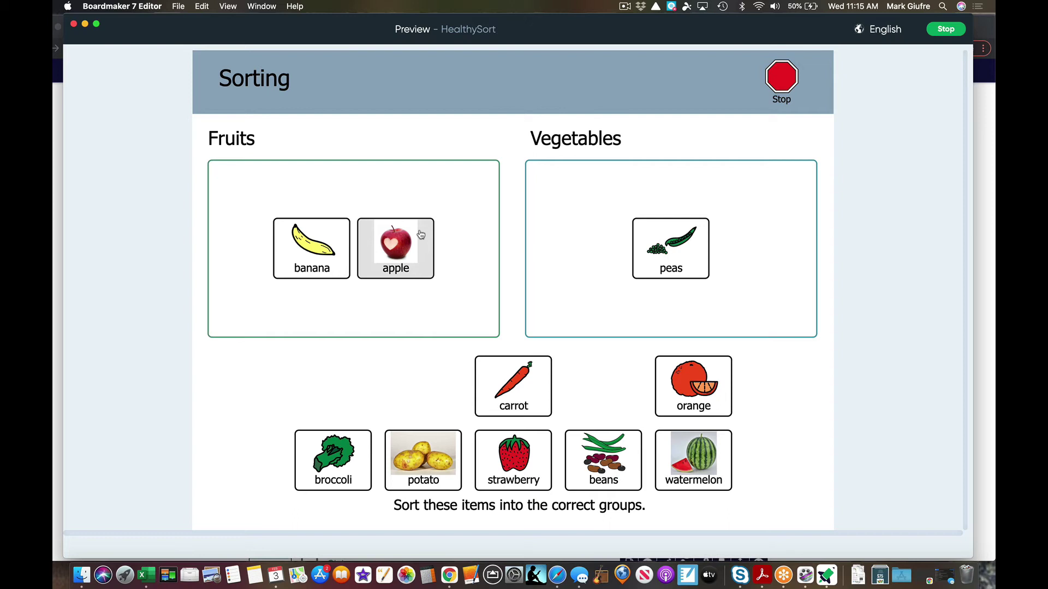
left_click(941, 29)
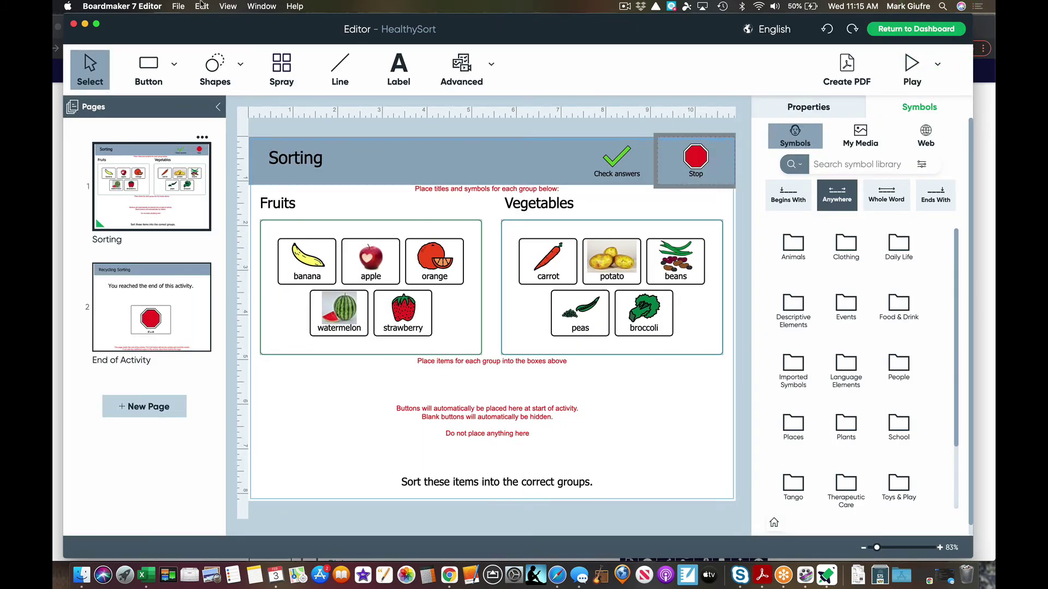
Return to the Dashboard, where HealthySort heads the Recent activities list
left_click(929, 30)
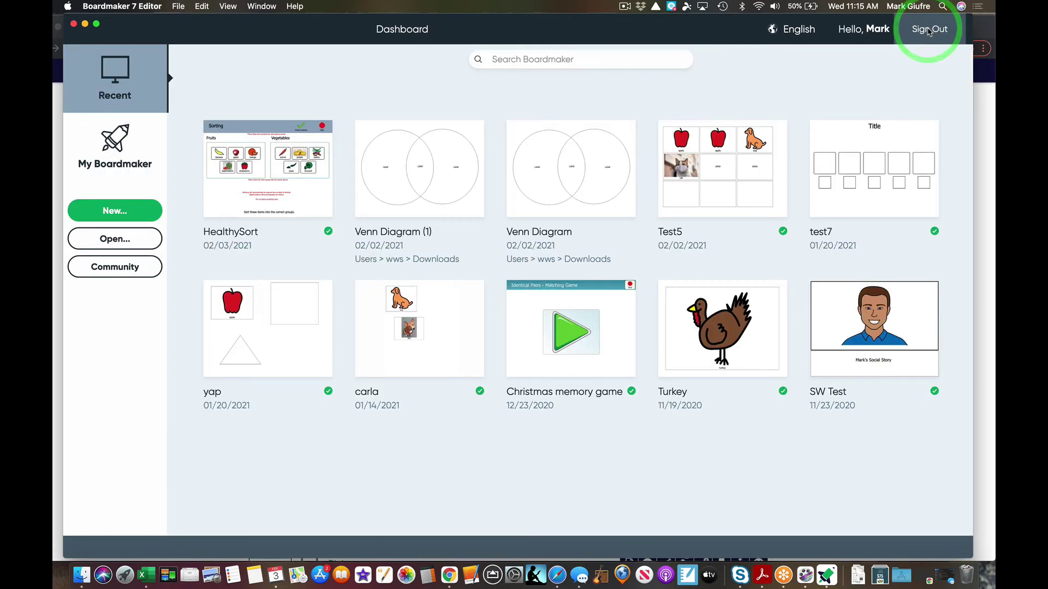
mouse_move(305, 210)
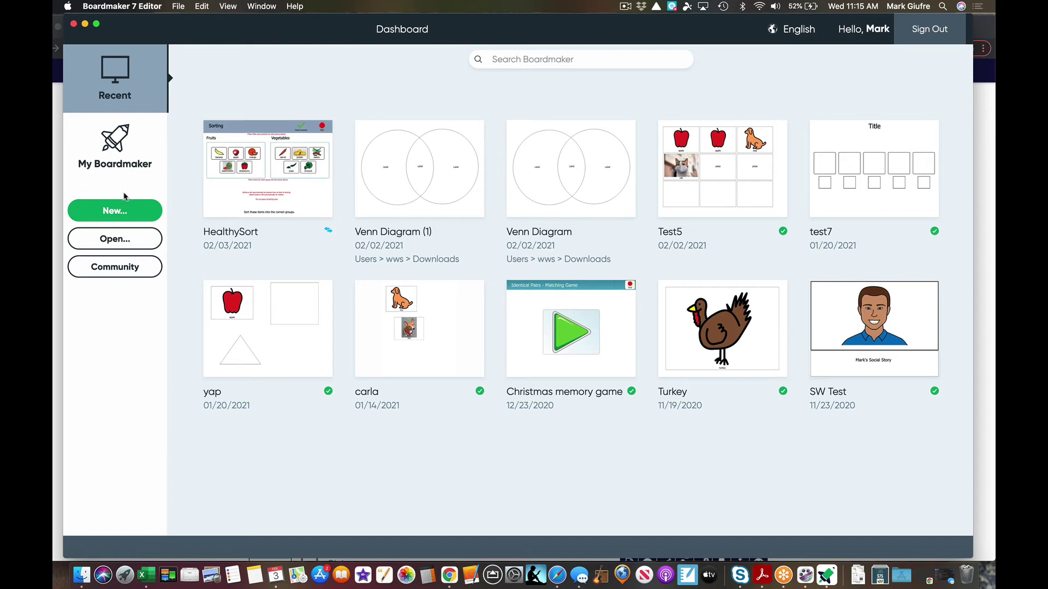
Create a new activity from the Interactive > Matching 'Go-Togethers - 2 Pairs' template
left_click(127, 212)
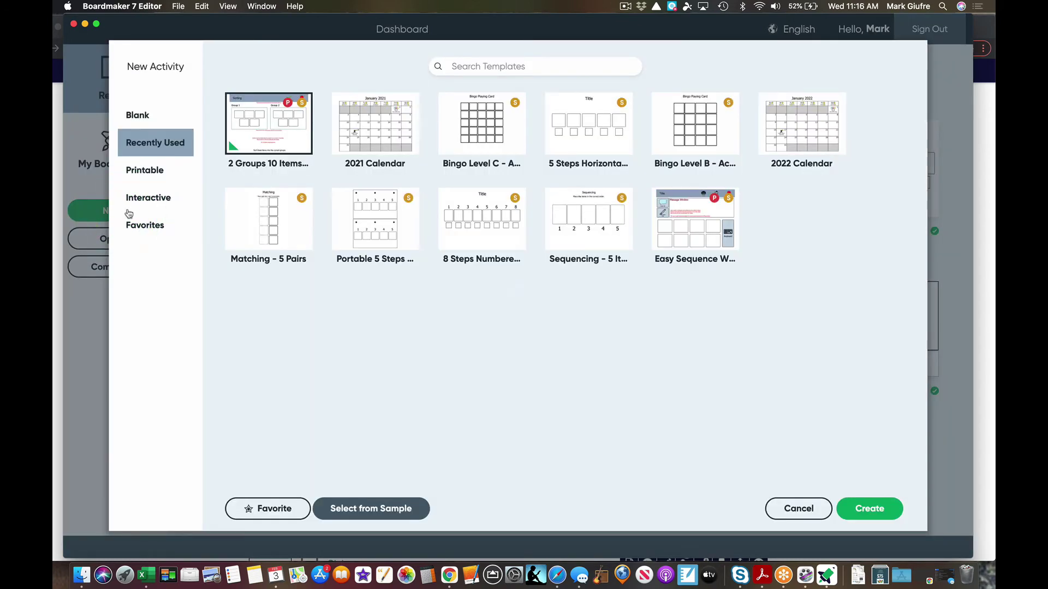
left_click(144, 201)
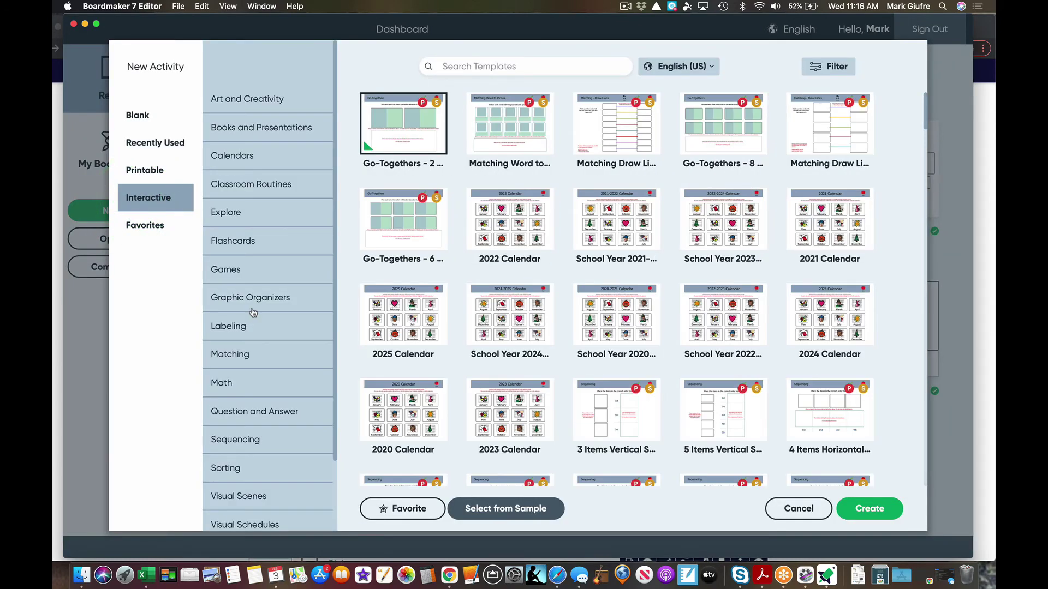
scroll(578, 329, "down", 10)
scroll(578, 330, "down", 10)
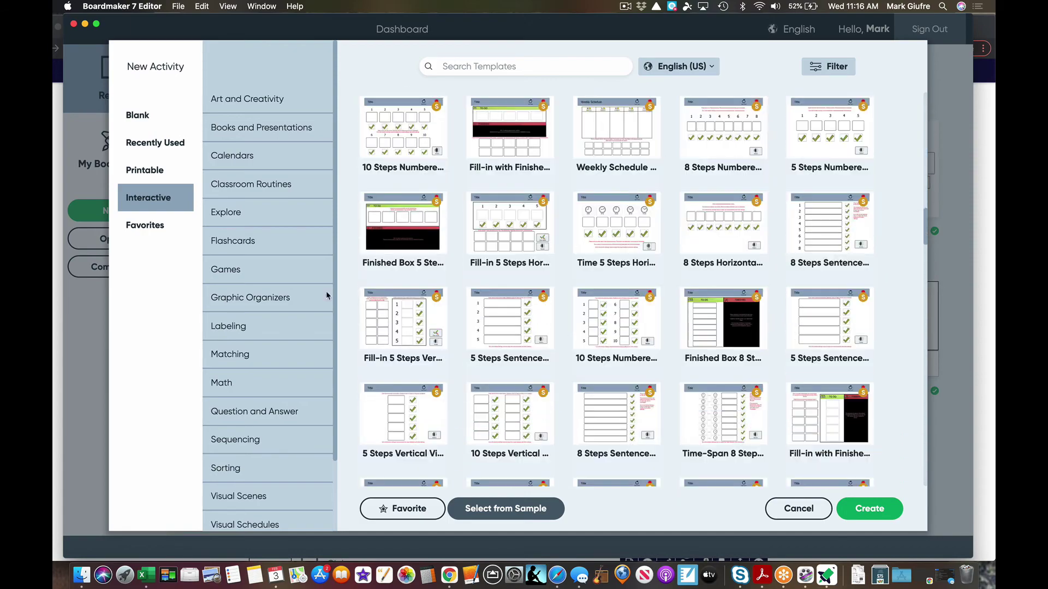
scroll(313, 295, "down", 3)
scroll(464, 358, "up", 10)
scroll(464, 358, "up", 10)
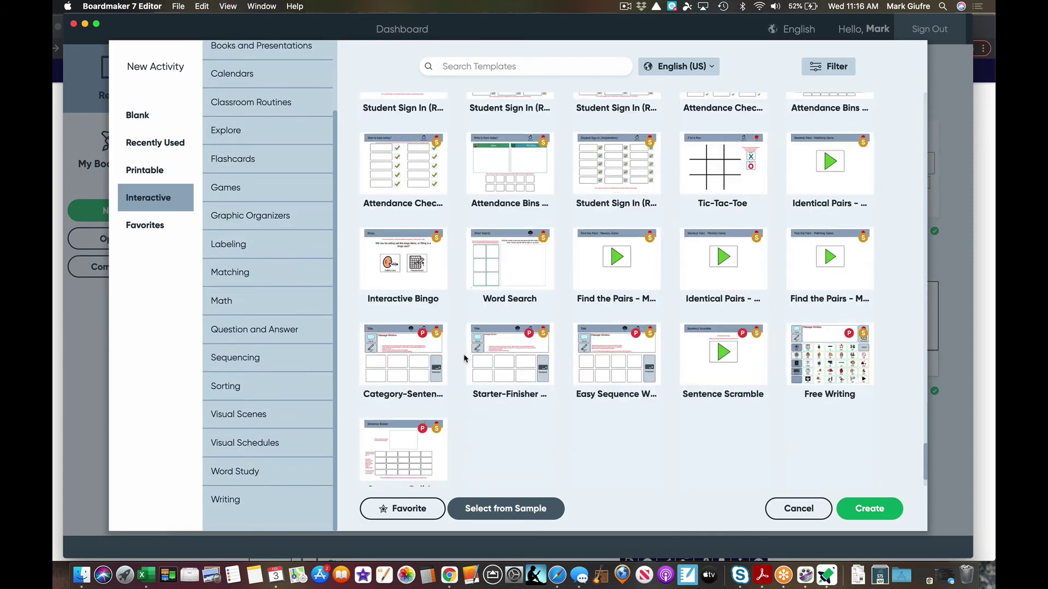
scroll(464, 358, "down", 5)
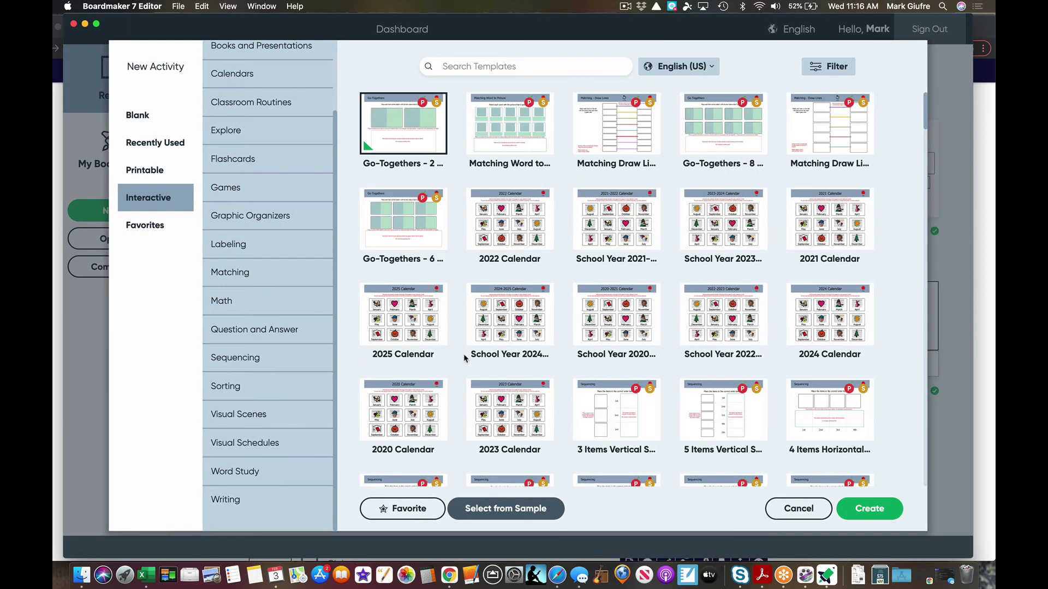
scroll(464, 354, "down", 15)
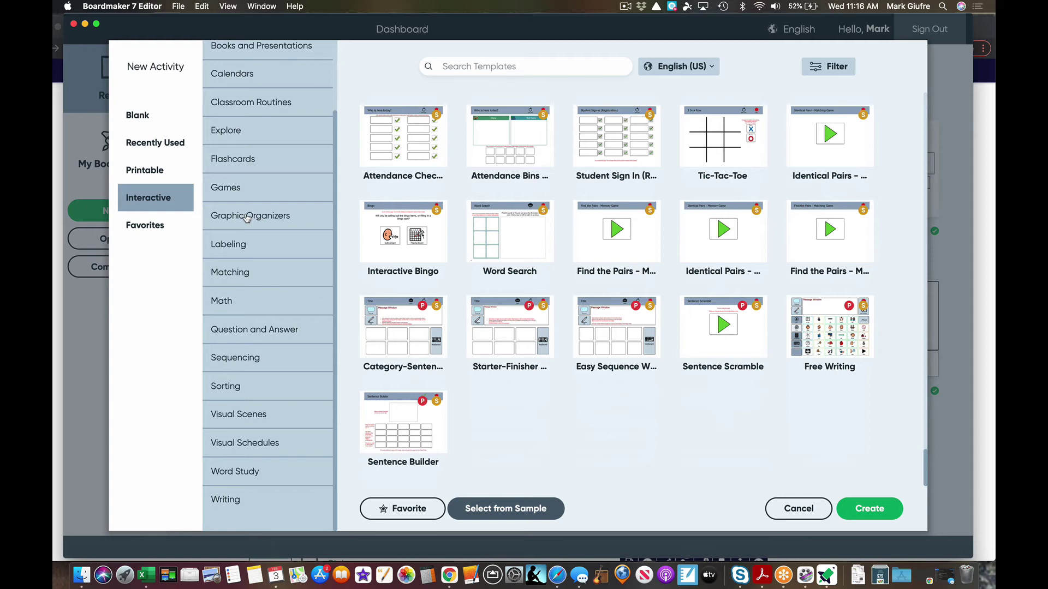
left_click(262, 271)
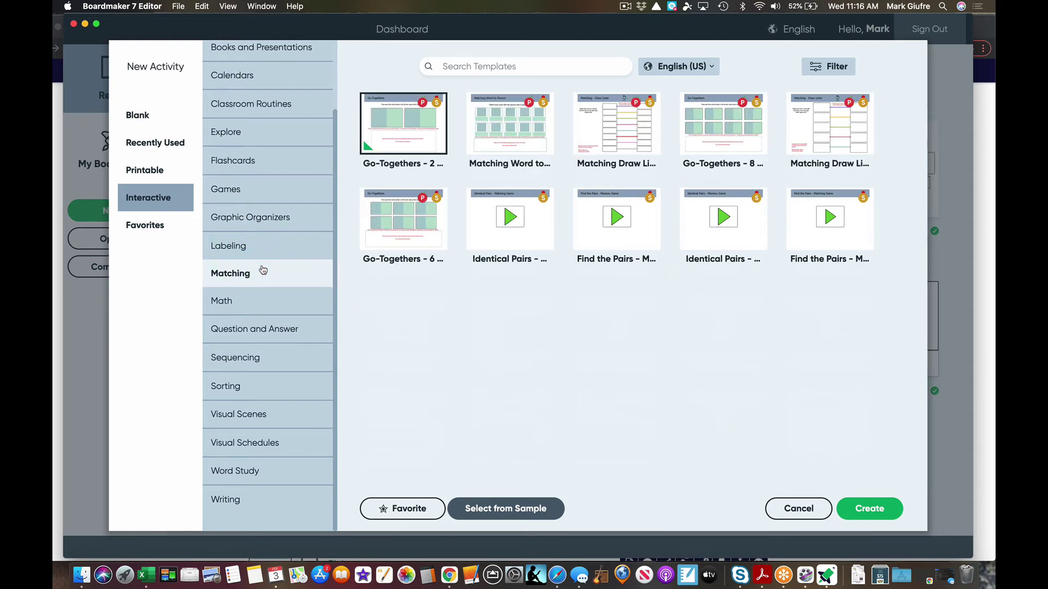
left_click(437, 141)
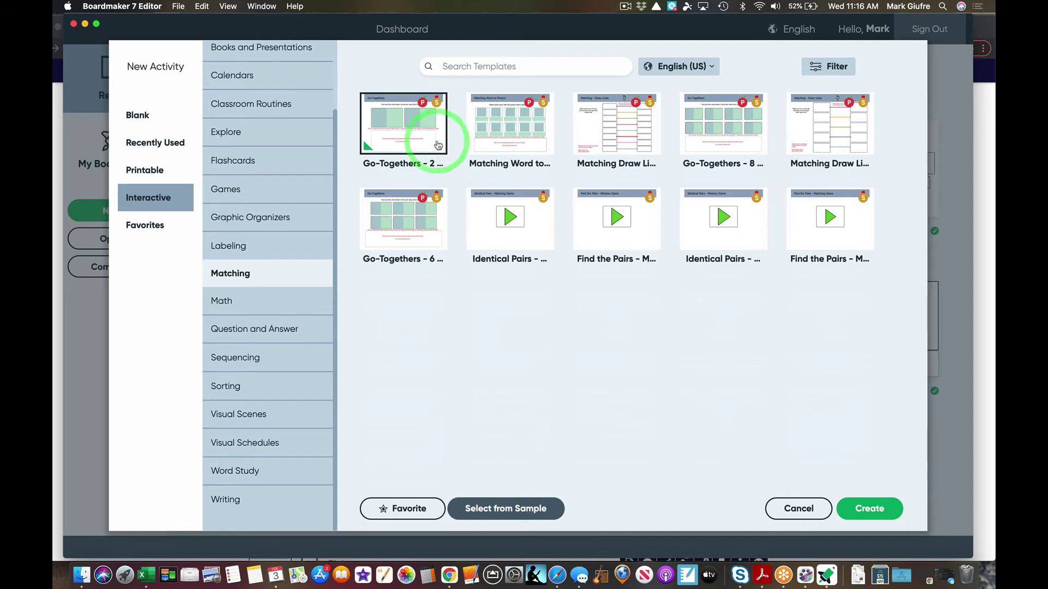
left_click(842, 498)
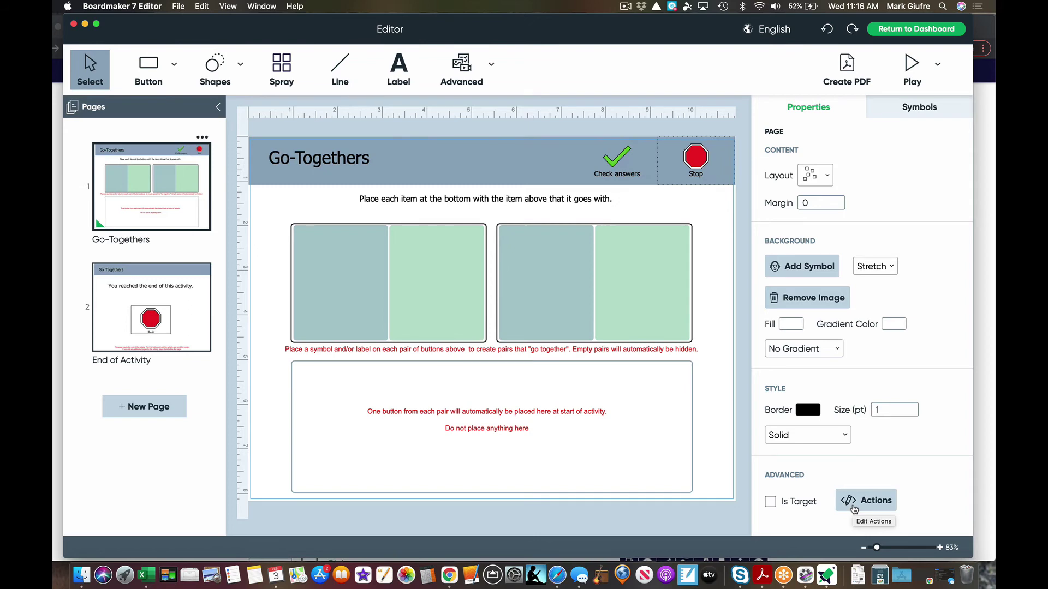
Put the red gloves symbol on the first pair's left button, then search 'hands' for its partner
left_click(357, 307)
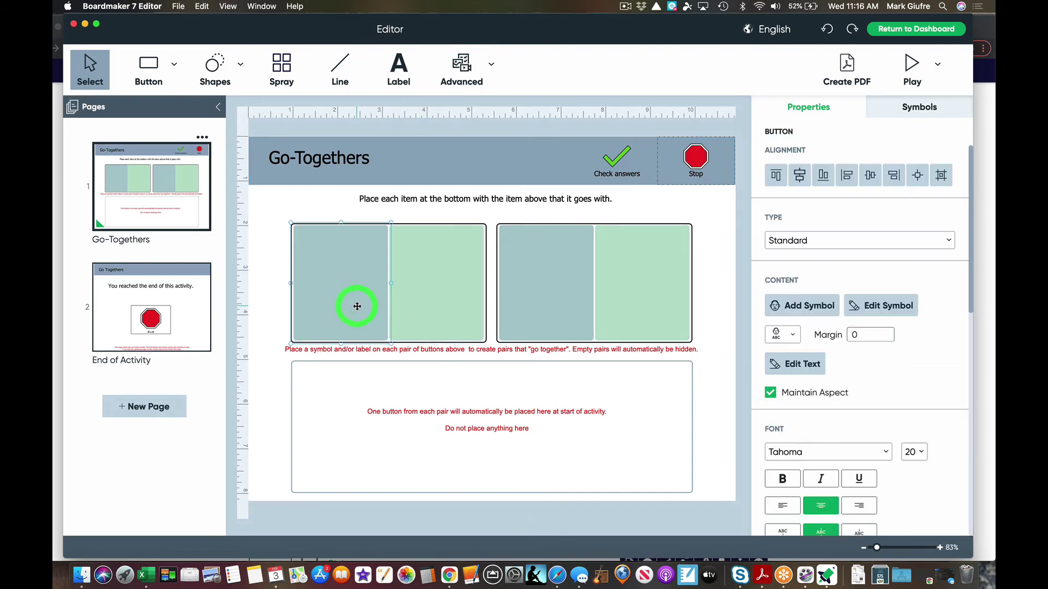
double_click(357, 307)
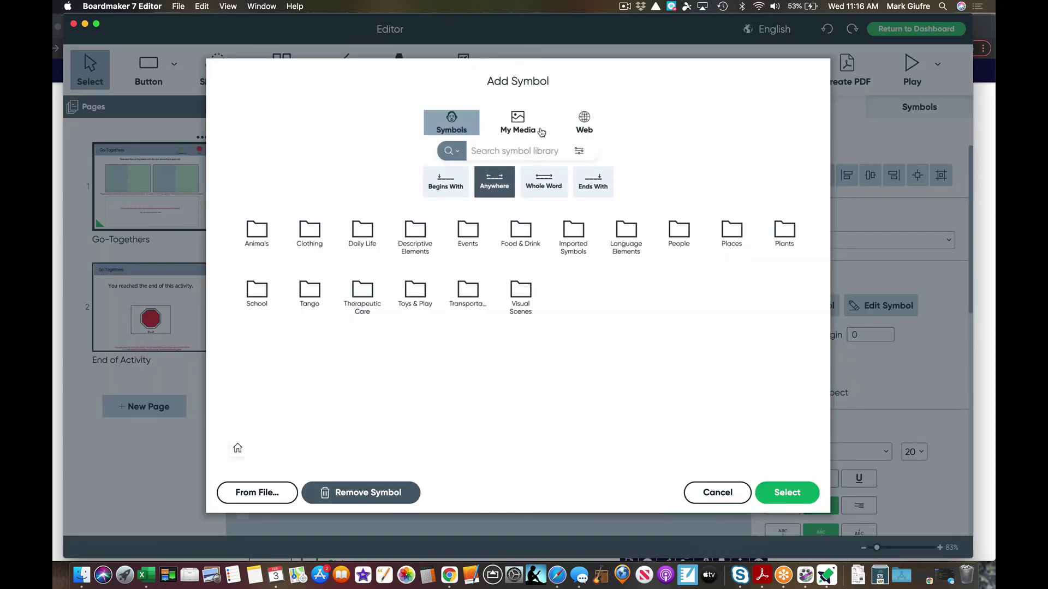
left_click(513, 148)
type("glove")
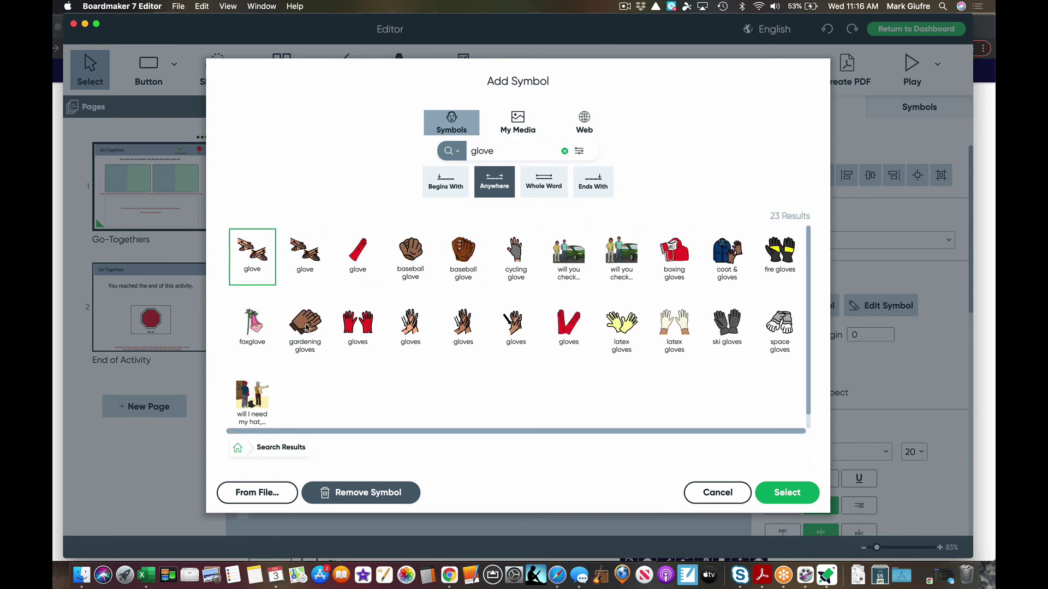
left_click(357, 323)
left_click(795, 498)
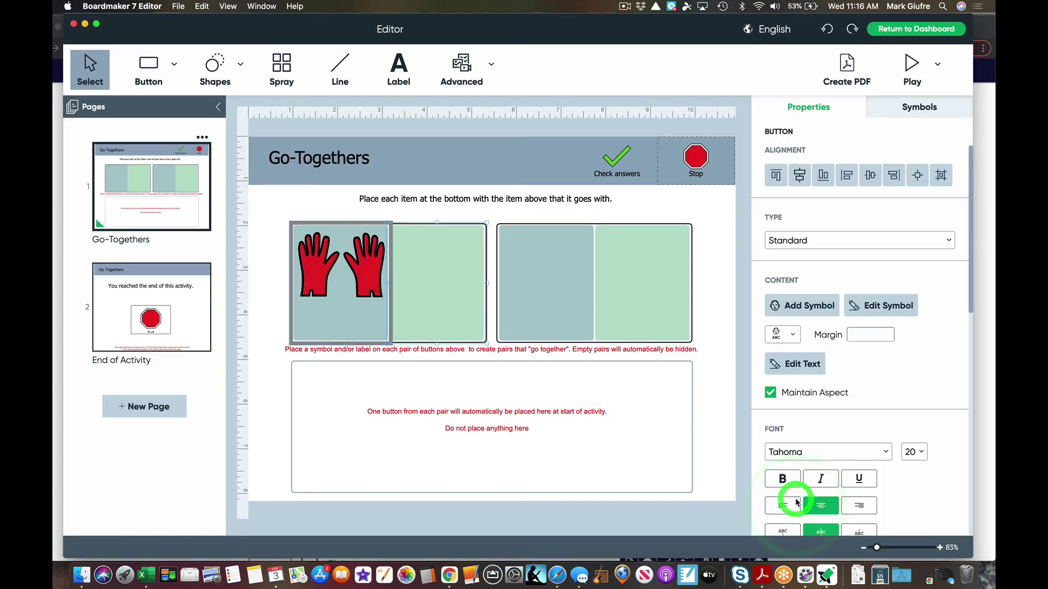
double_click(426, 293)
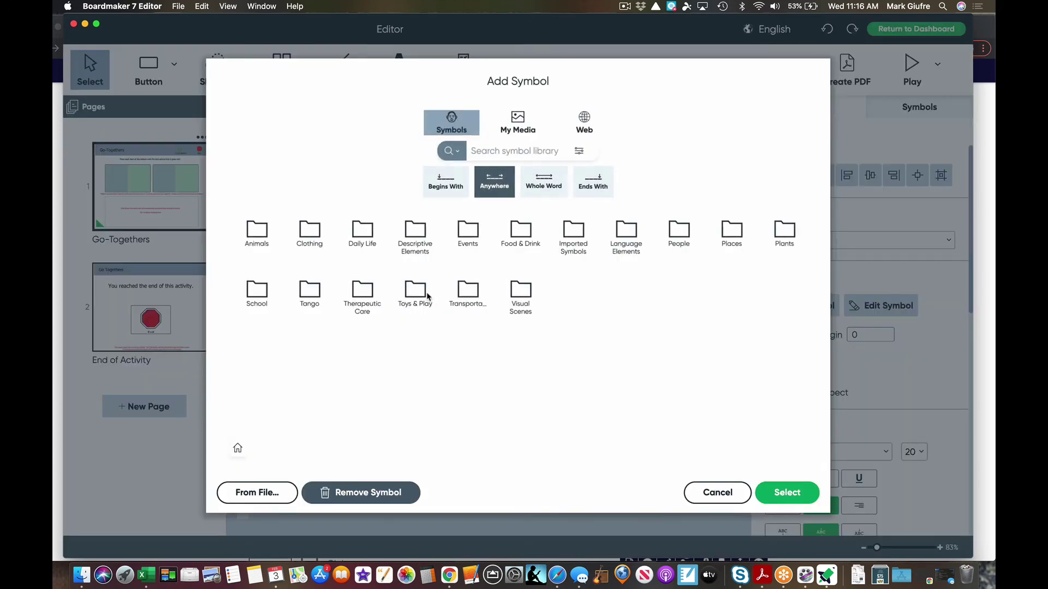
type("hands")
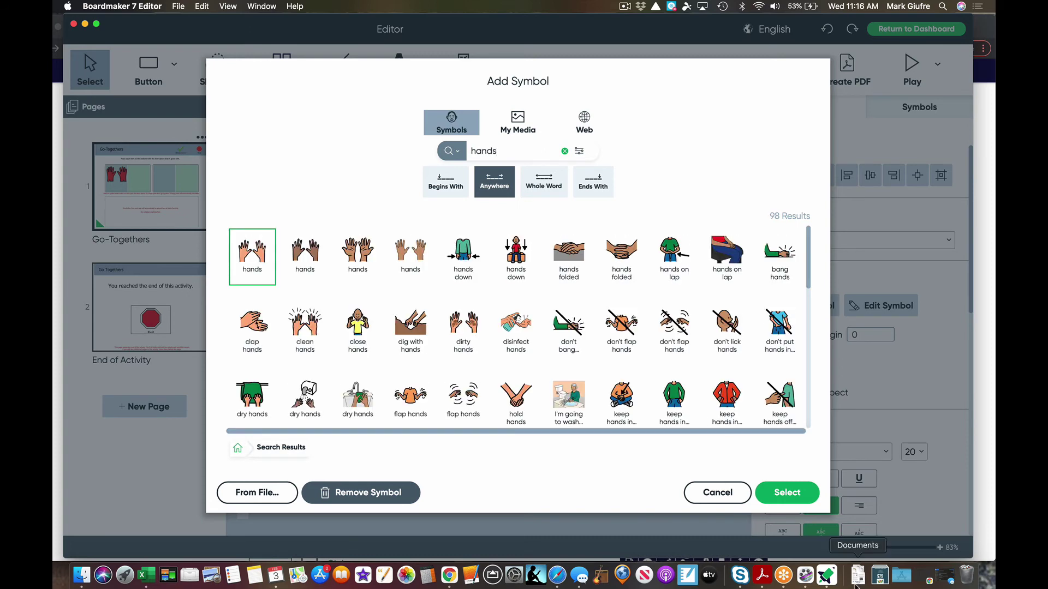
Place the hands symbol, then add the grey hat symbol to the second pair's left button
left_click(805, 499)
left_click(555, 286)
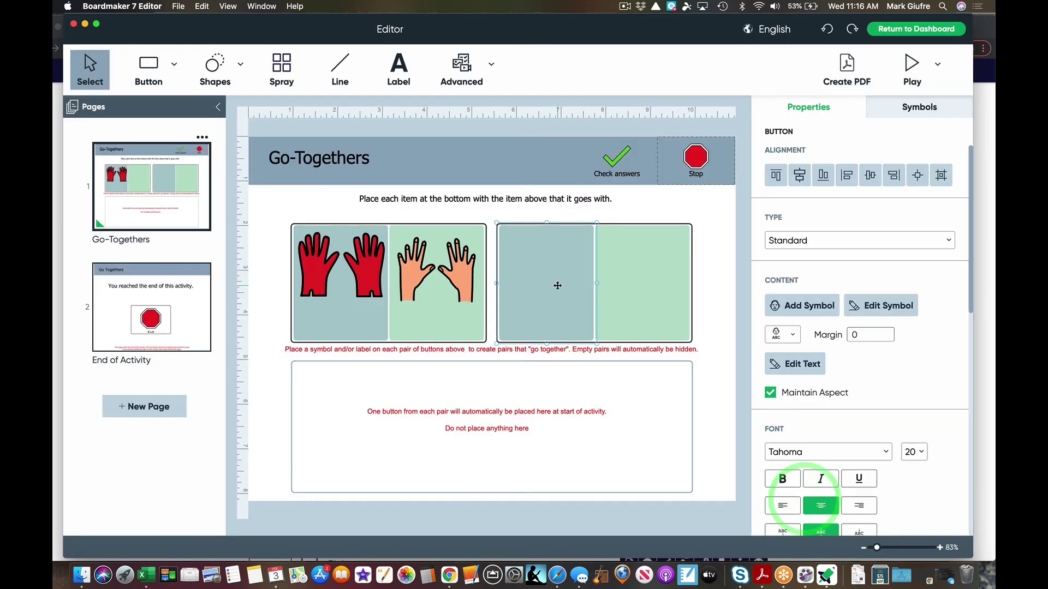
double_click(556, 286)
type("Hate")
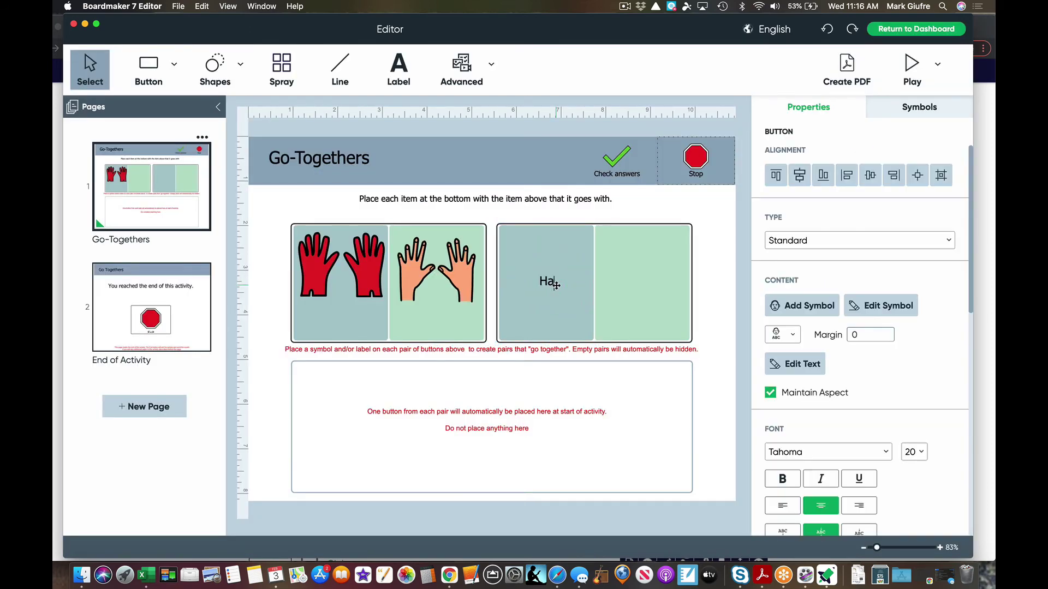
key("BackSpace")
key("BackSpace")
key("BackSpace")
key("BackSpace")
double_click(557, 286)
left_click(525, 155)
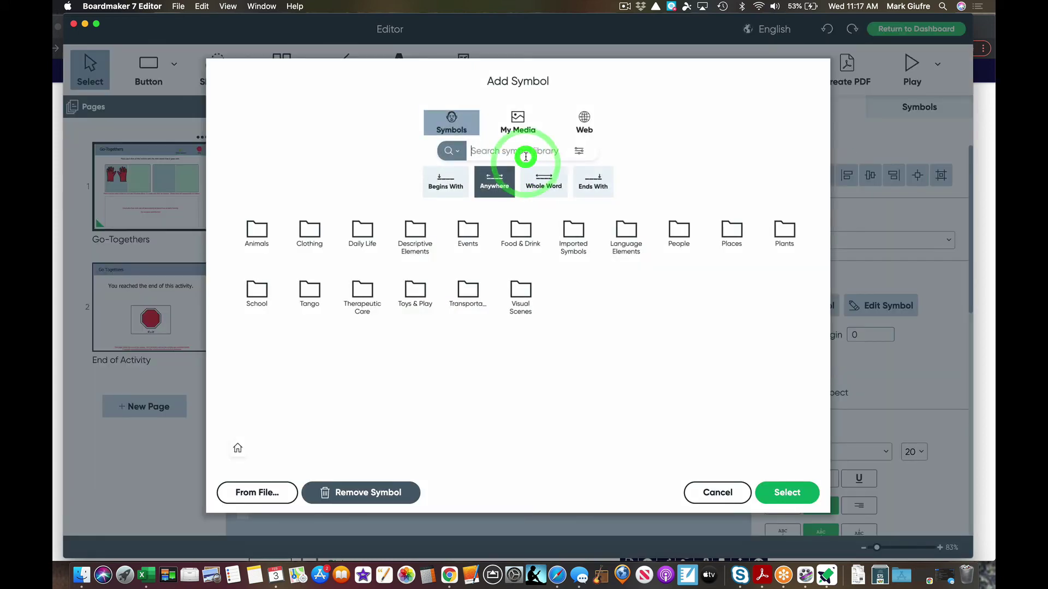
type("hat")
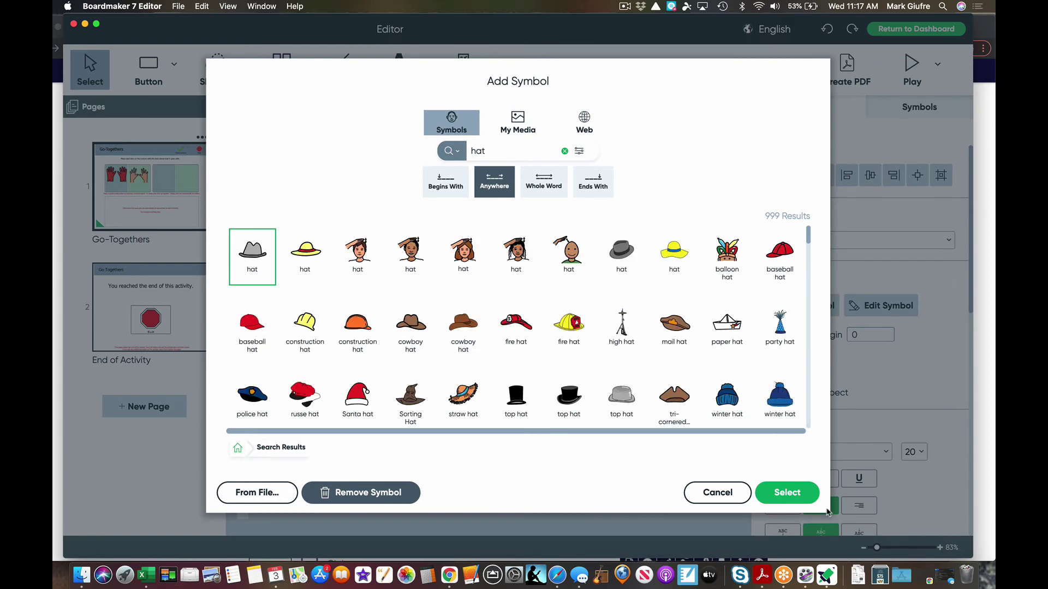
left_click(811, 499)
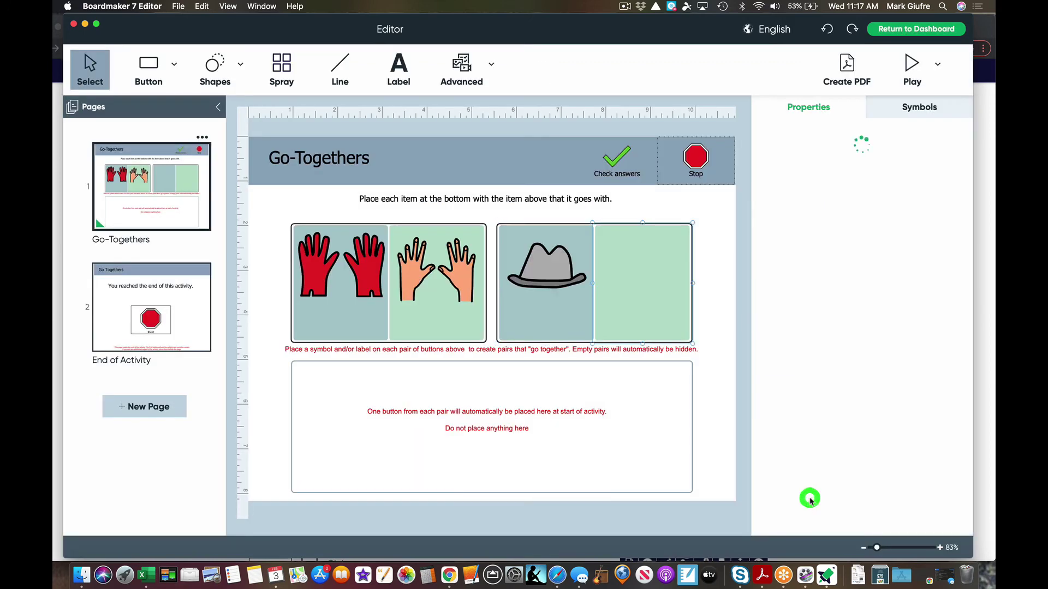
Add the hands-on-head symbol, found by searching 'head', to the last empty button
double_click(638, 299)
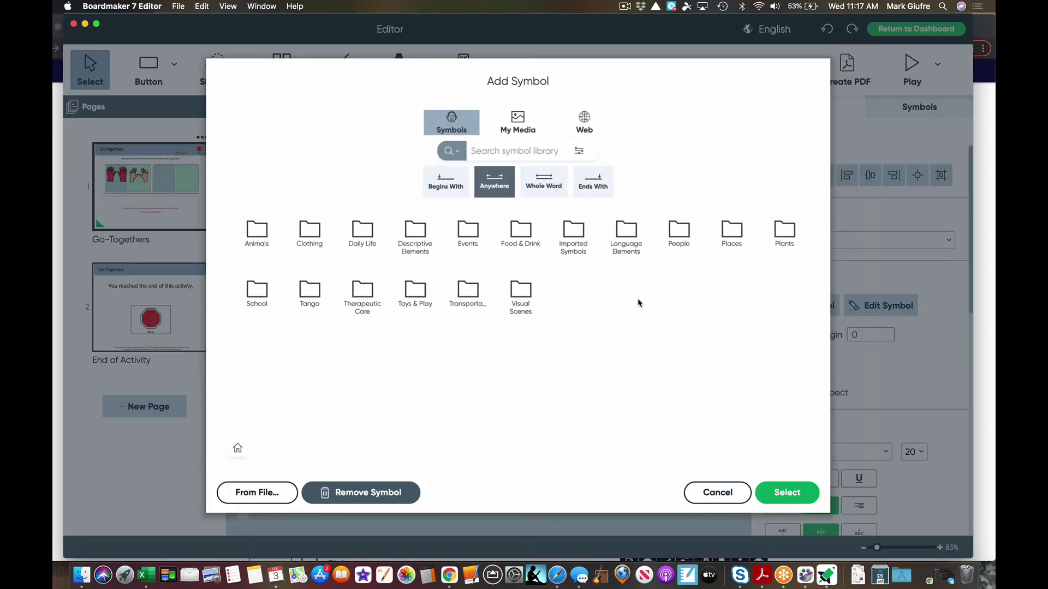
left_click(532, 154)
type("head")
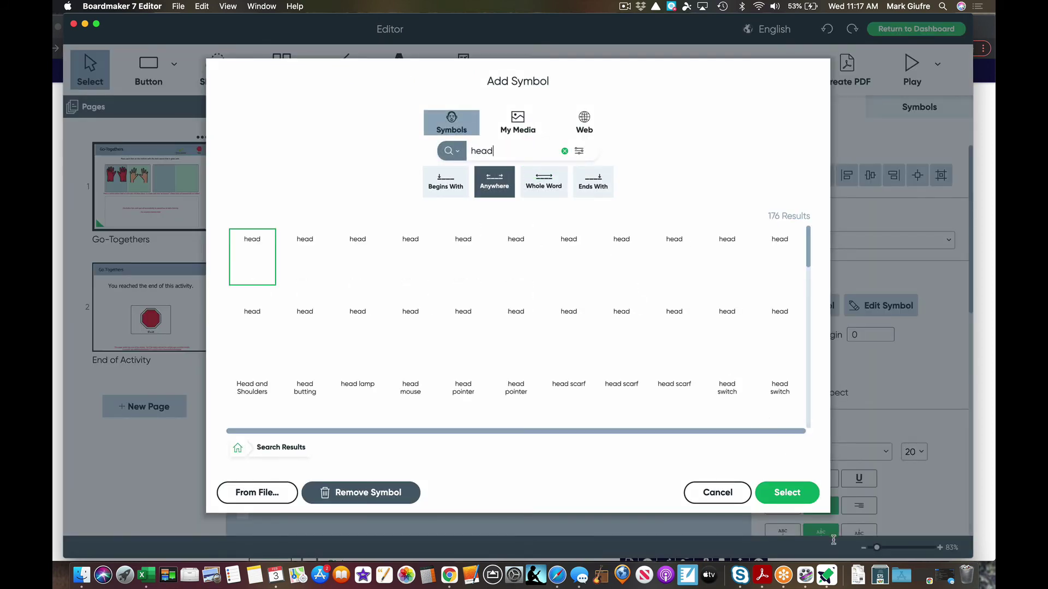
left_click(795, 498)
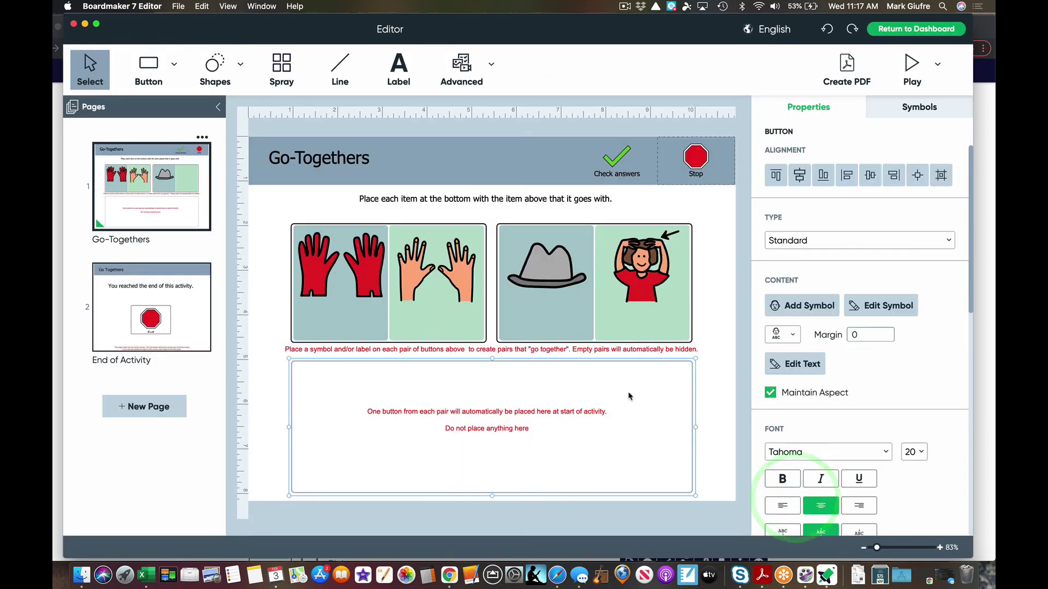
Save the Go-Togethers activity under the name 'matching'
left_click(179, 6)
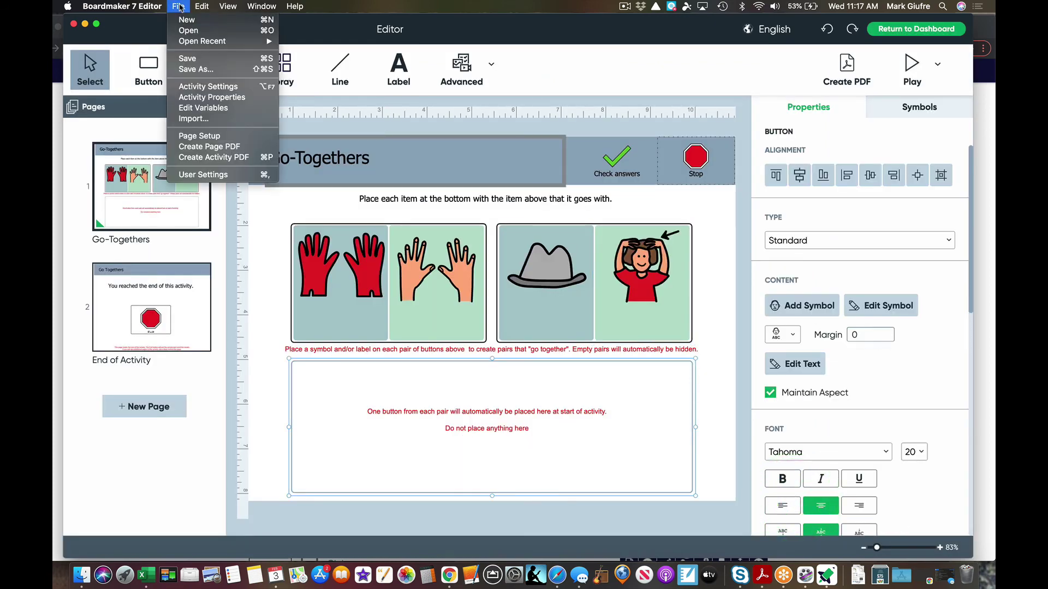
left_click(187, 59)
type("matching.bpf")
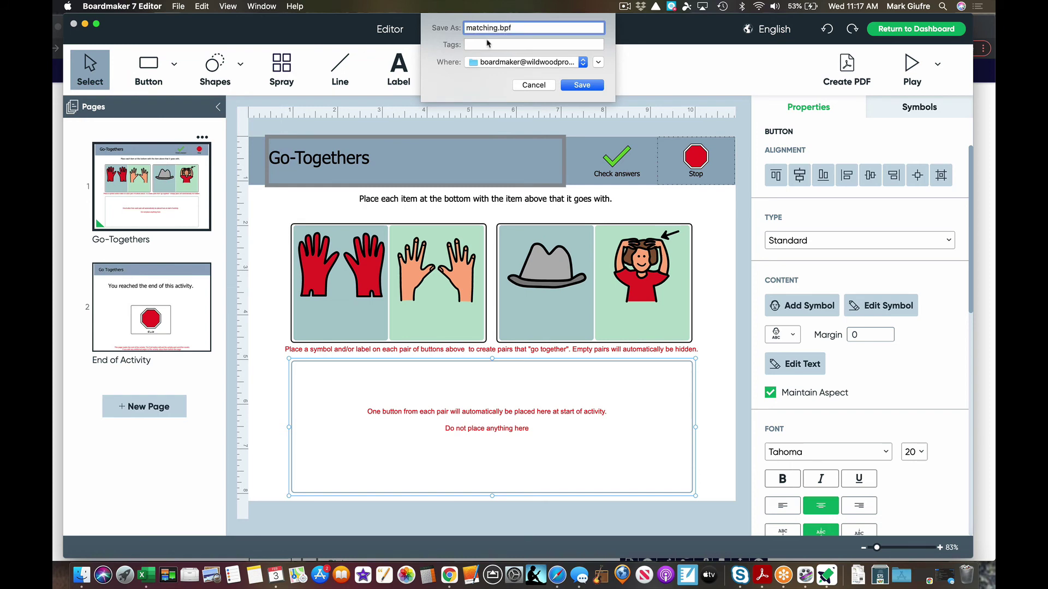
left_click(574, 87)
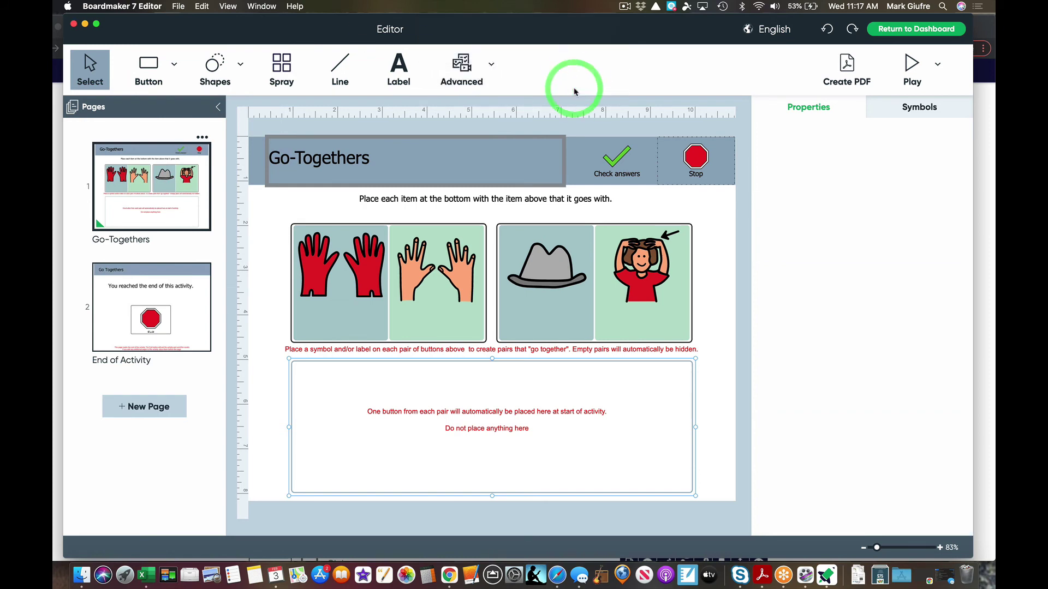
Preview the activity, matching hands with gloves and head with hat, then stop
left_click(909, 71)
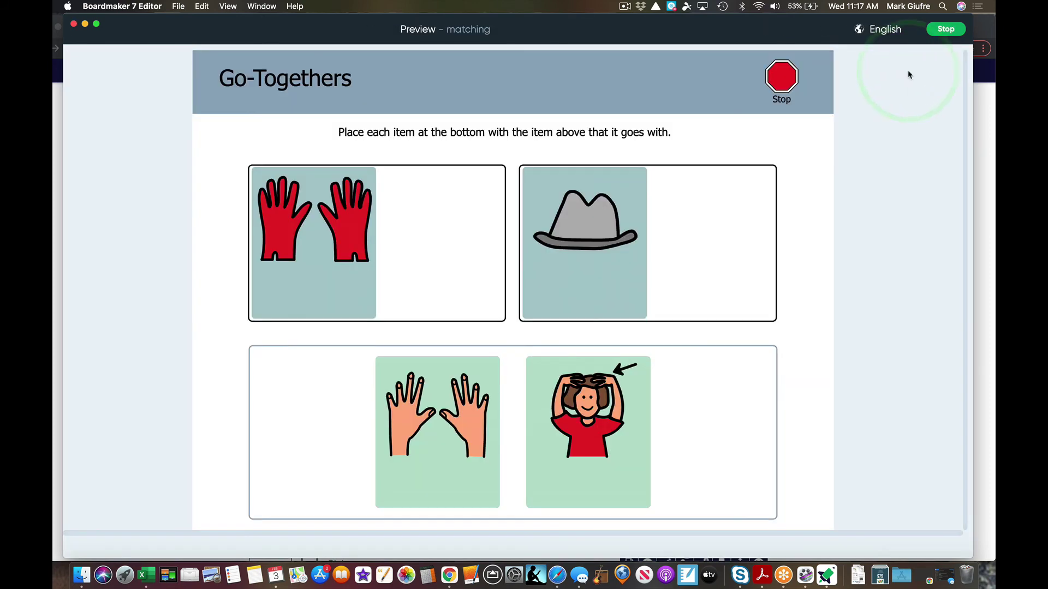
left_click_drag(402, 467, 432, 286)
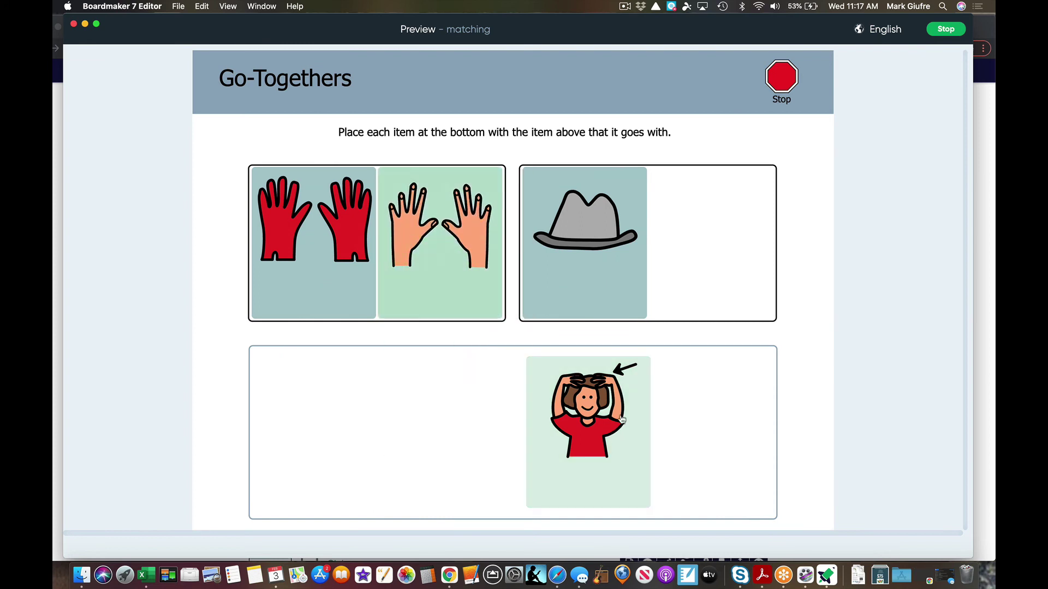
left_click_drag(620, 433, 751, 242)
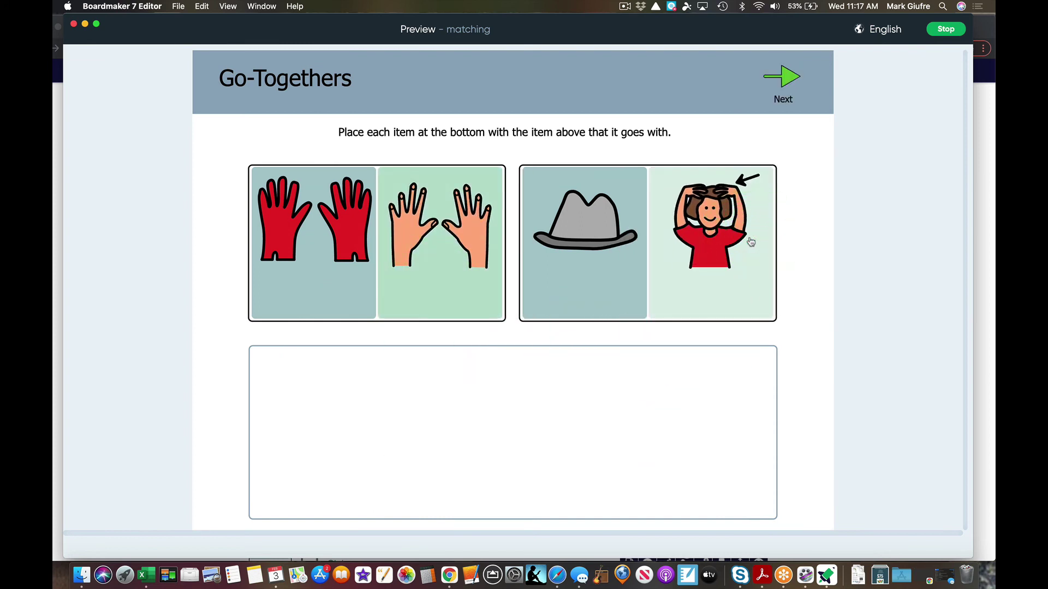
left_click(953, 31)
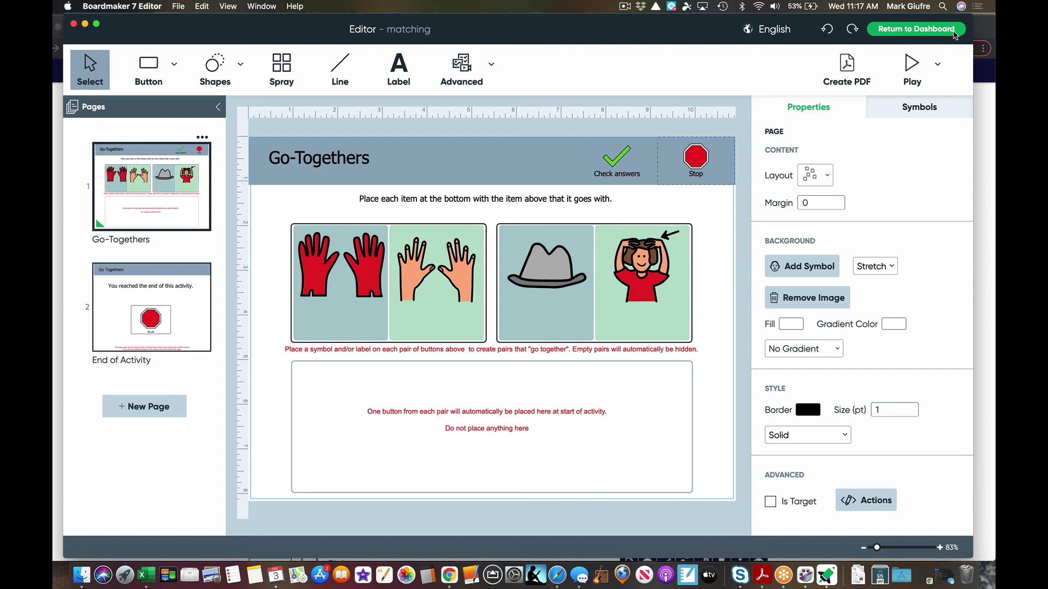
Return to the Dashboard, with matching listed above HealthySort in Recent activities
left_click(932, 31)
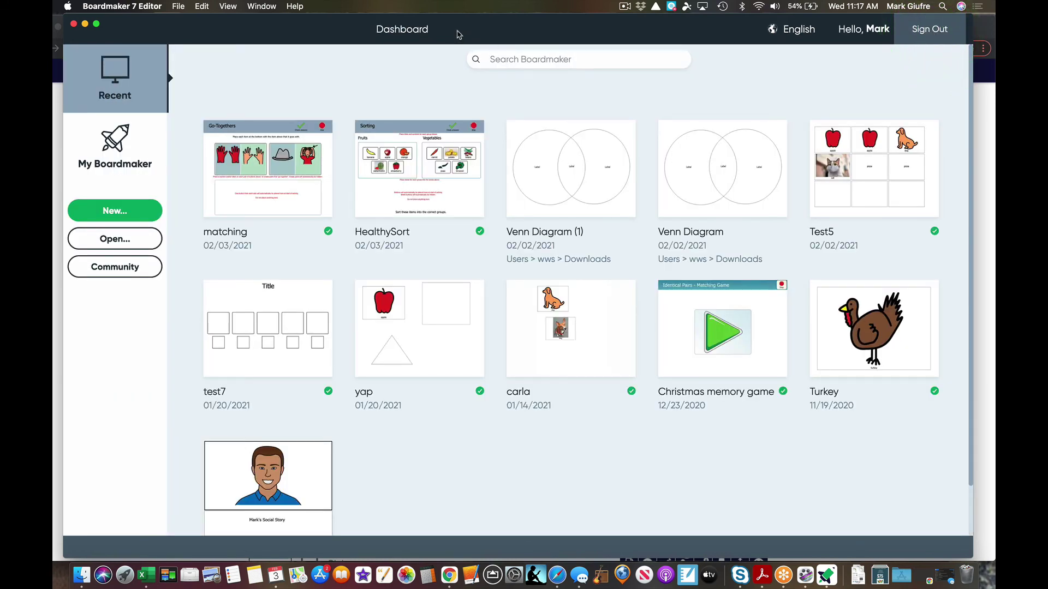
left_click_drag(458, 34, 538, 358)
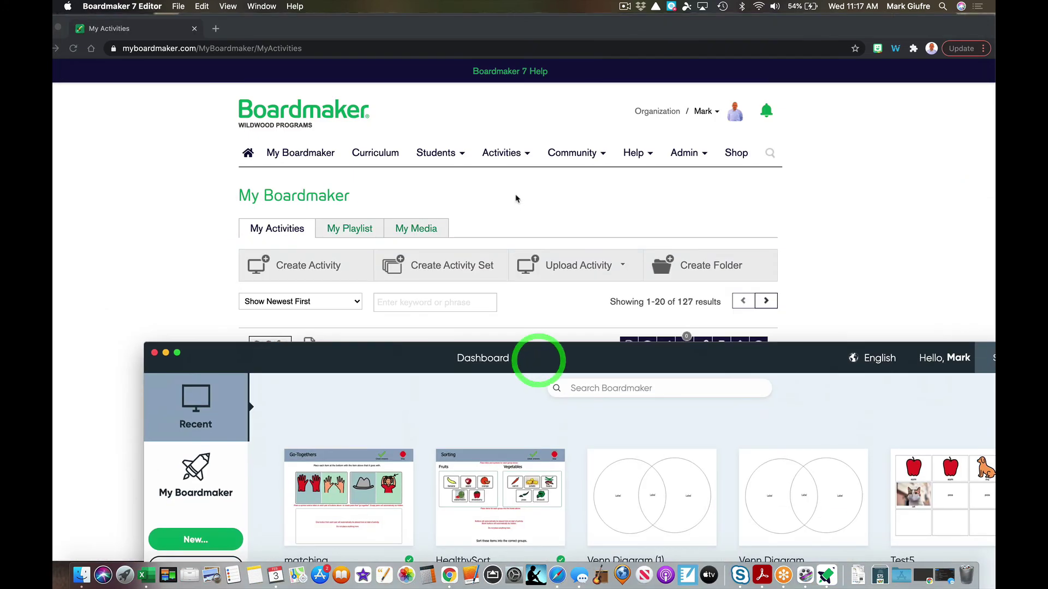
left_click(516, 198)
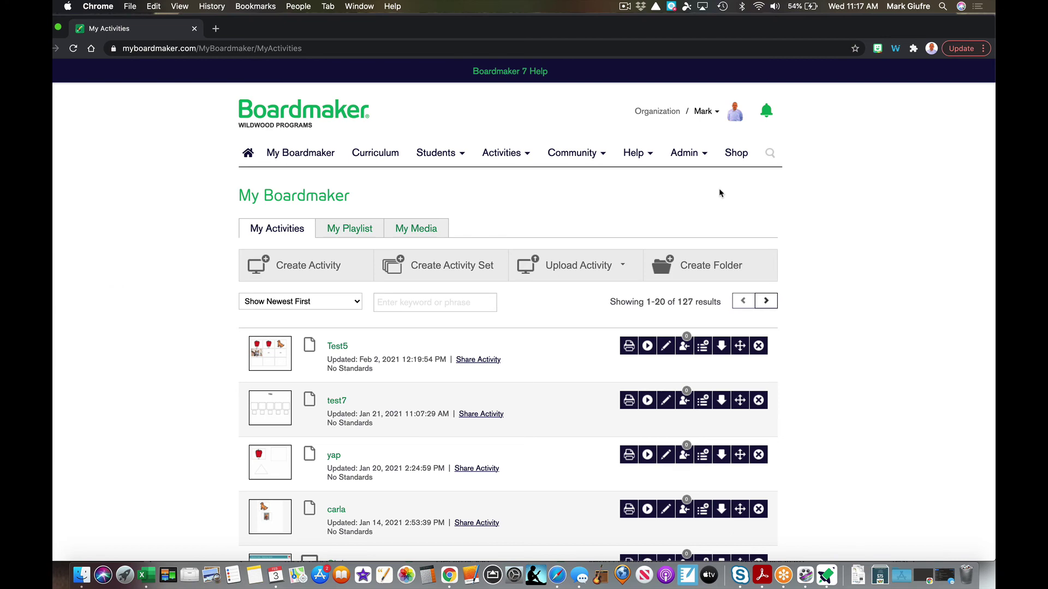
left_click(833, 581)
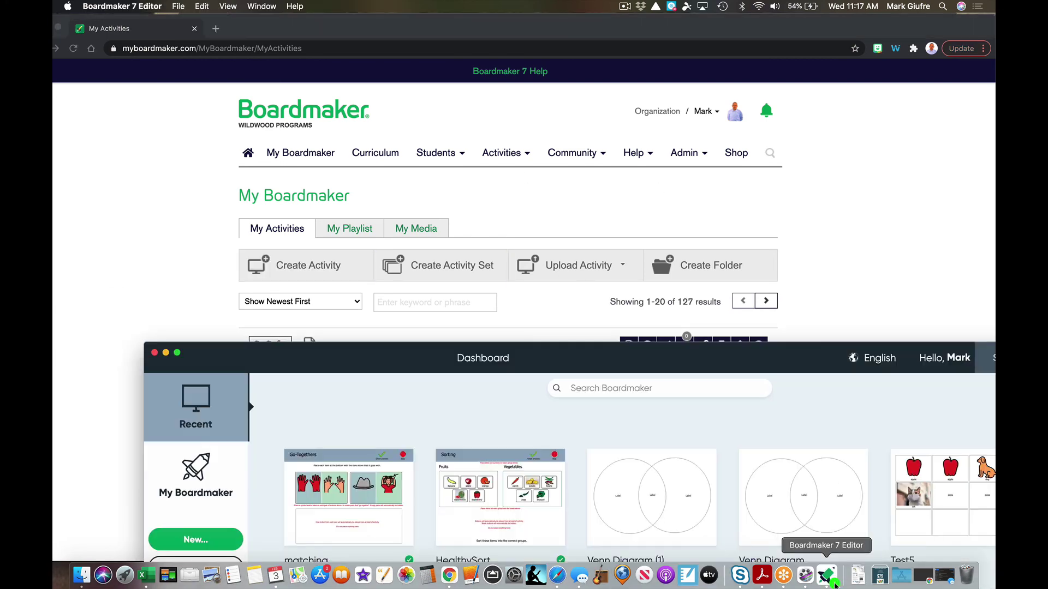
left_click_drag(568, 363, 498, 60)
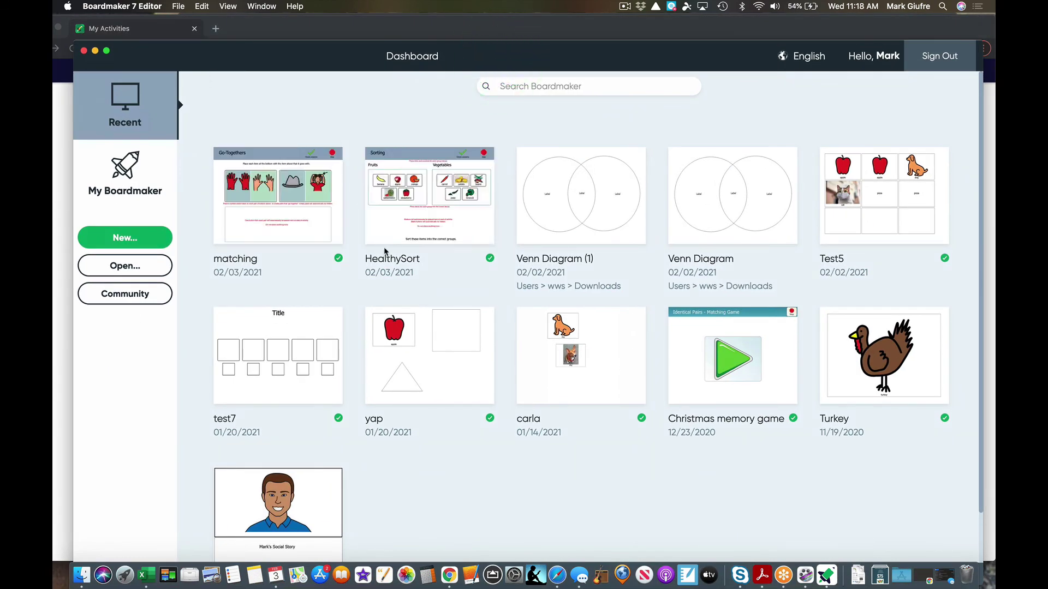
Shift the dashboard window and bring up the Interactive new-activity templates
left_click_drag(316, 52, 293, 41)
left_click(122, 243)
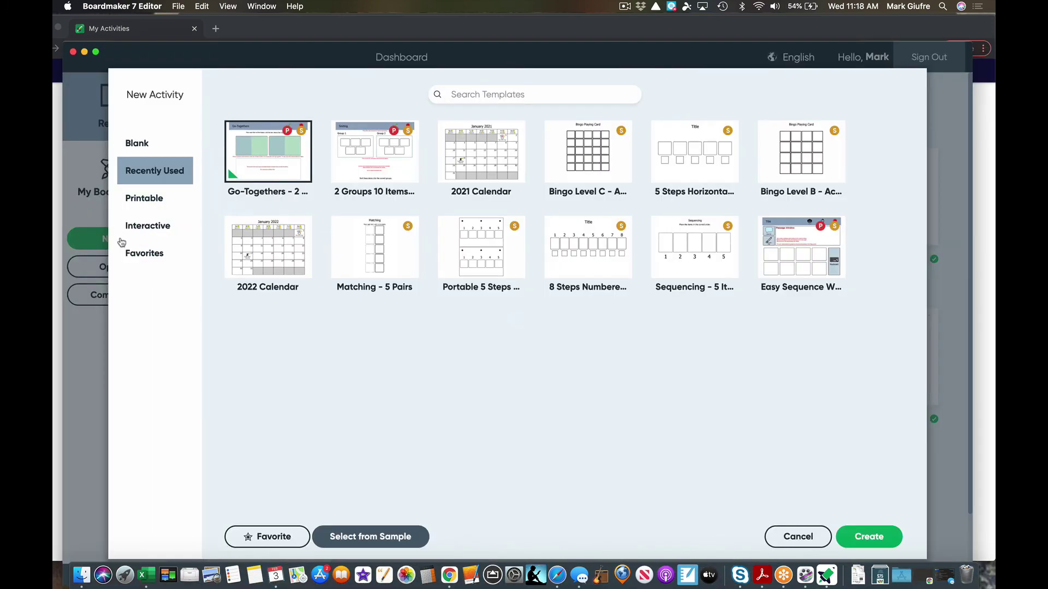
left_click(121, 236)
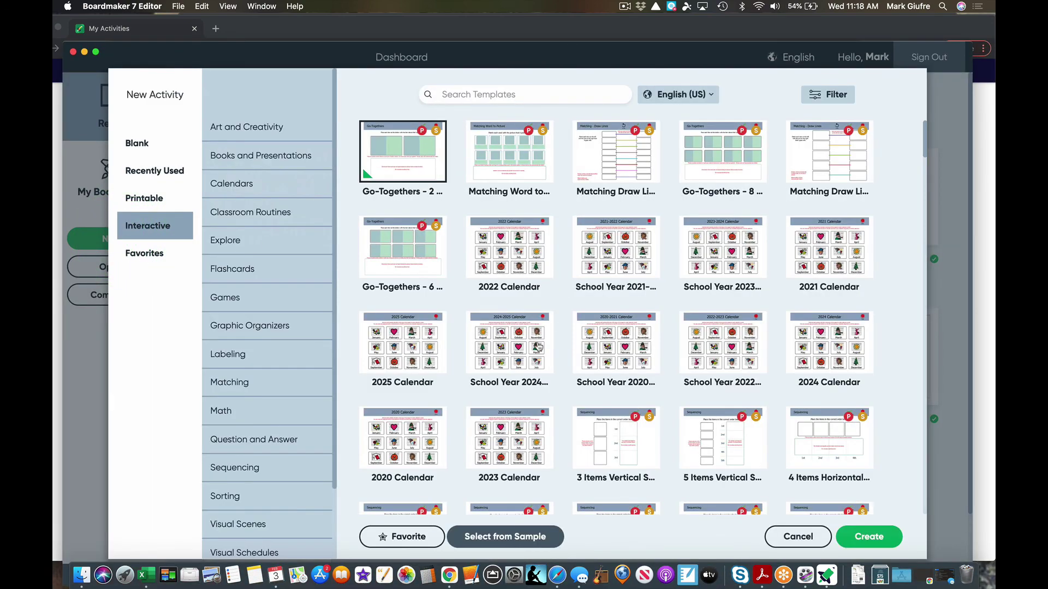
scroll(537, 346, "down", 10)
scroll(537, 346, "down", 15)
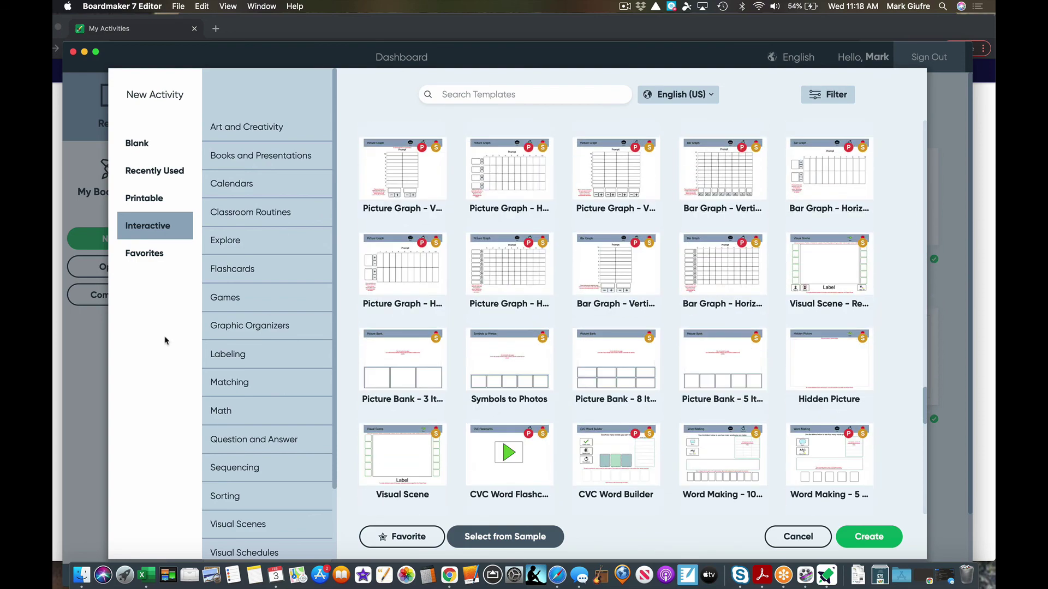
Browse Games, Graphic Organizers, Math, Matching and Art and Creativity, ending on Books and Presentations
left_click(281, 298)
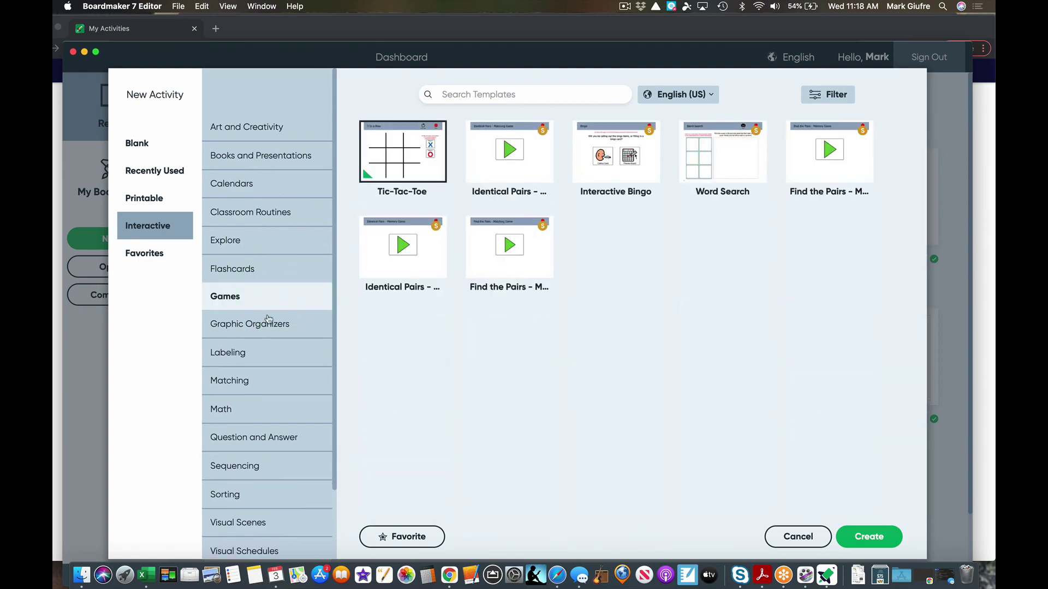
left_click(266, 323)
scroll(265, 323, "down", 3)
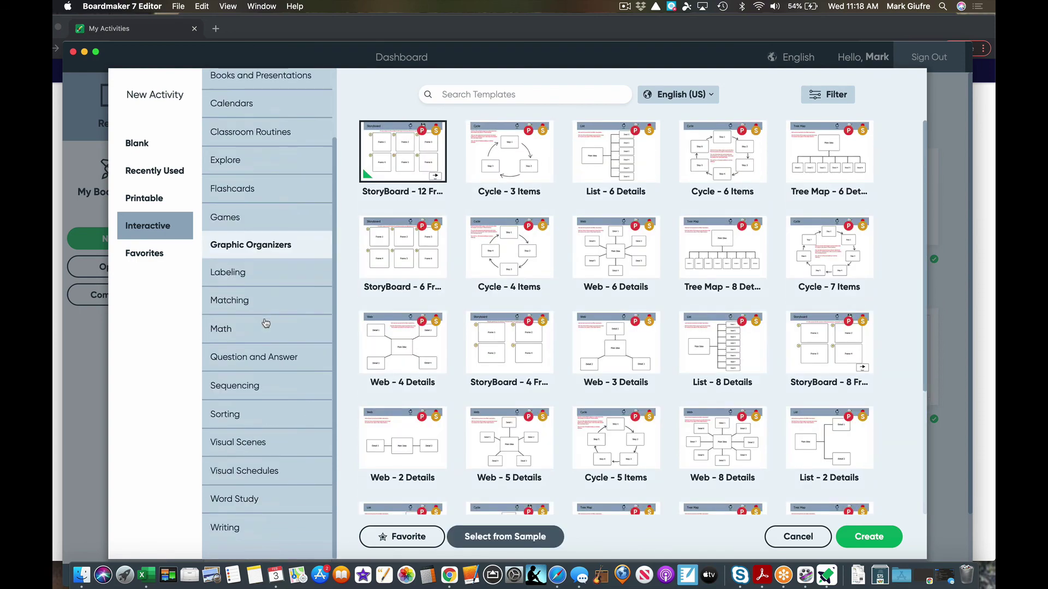
left_click(266, 323)
left_click(262, 298)
scroll(260, 295, "up", 3)
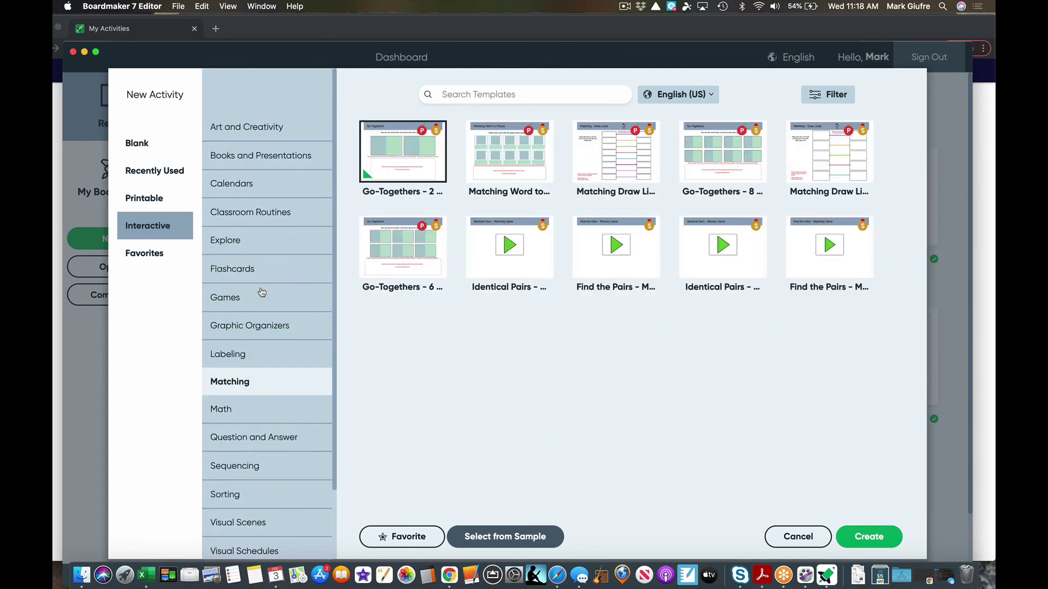
left_click(262, 126)
left_click(263, 155)
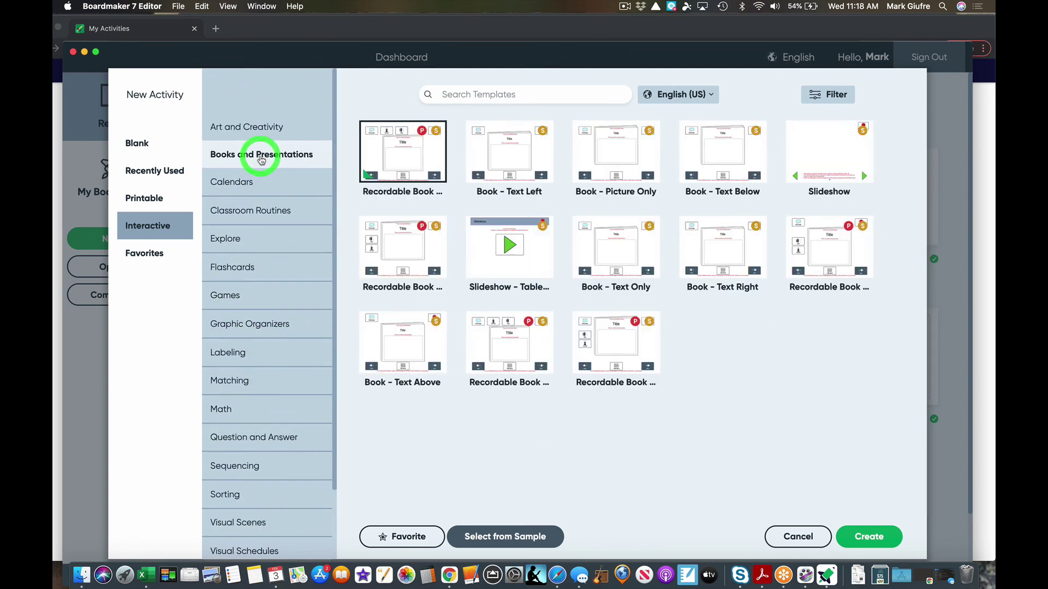